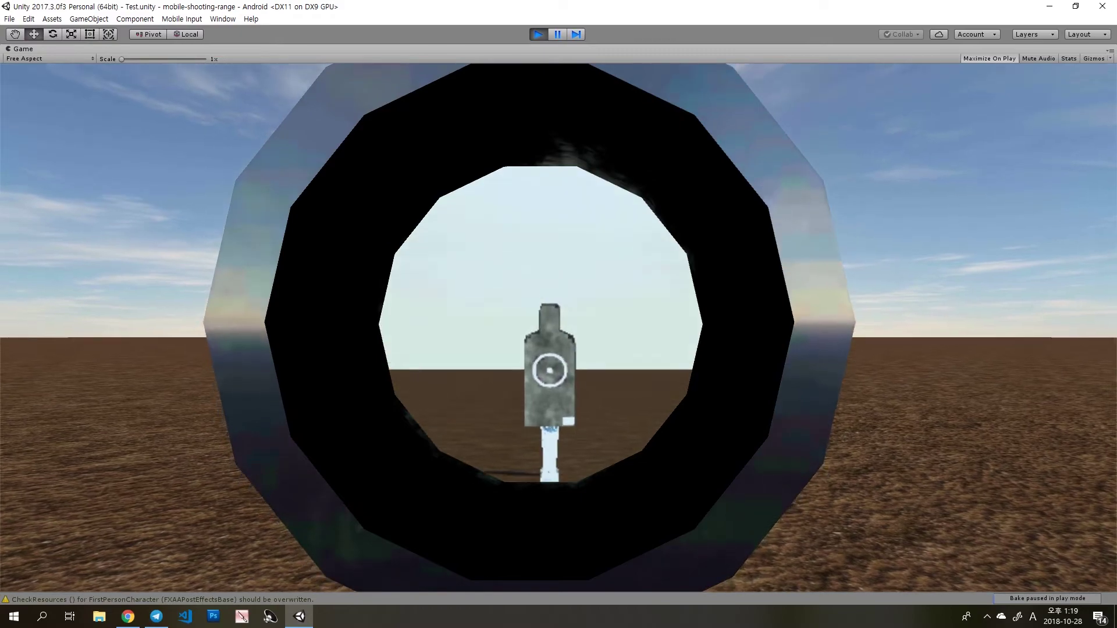
{"action": "left_click", "coordinate": [559, 328]}
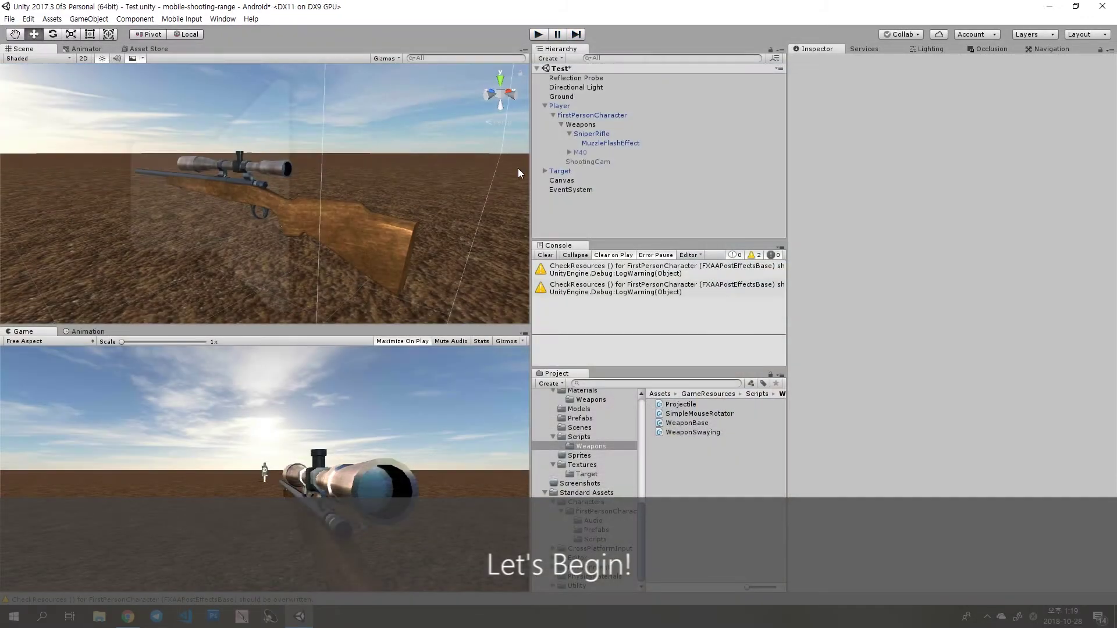
Add a Cylinder 3D object as a child of SniperRifle.
{"action": "left_click", "coordinate": [580, 135]}
{"action": "right_click_drag", "start_coordinate": [396, 137], "coordinate": [291, 125]}
{"action": "key", "text": "d"}
{"action": "middle_click_drag", "start_coordinate": [291, 125], "coordinate": [293, 123]}
{"action": "right_click_drag", "start_coordinate": [293, 123], "coordinate": [332, 198]}
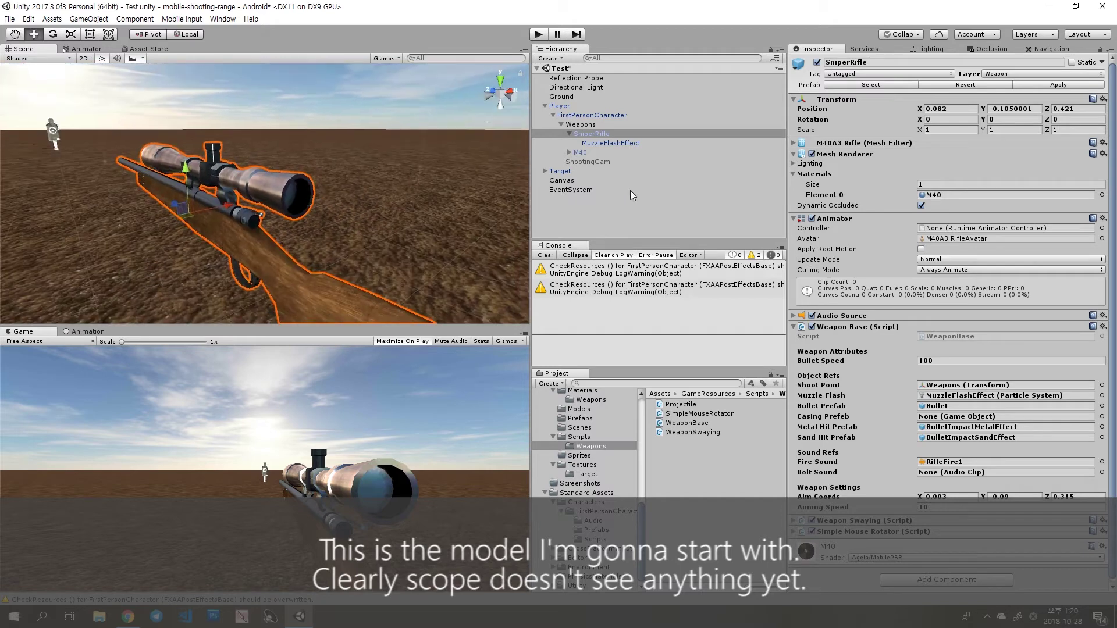
{"action": "right_click", "coordinate": [595, 135]}
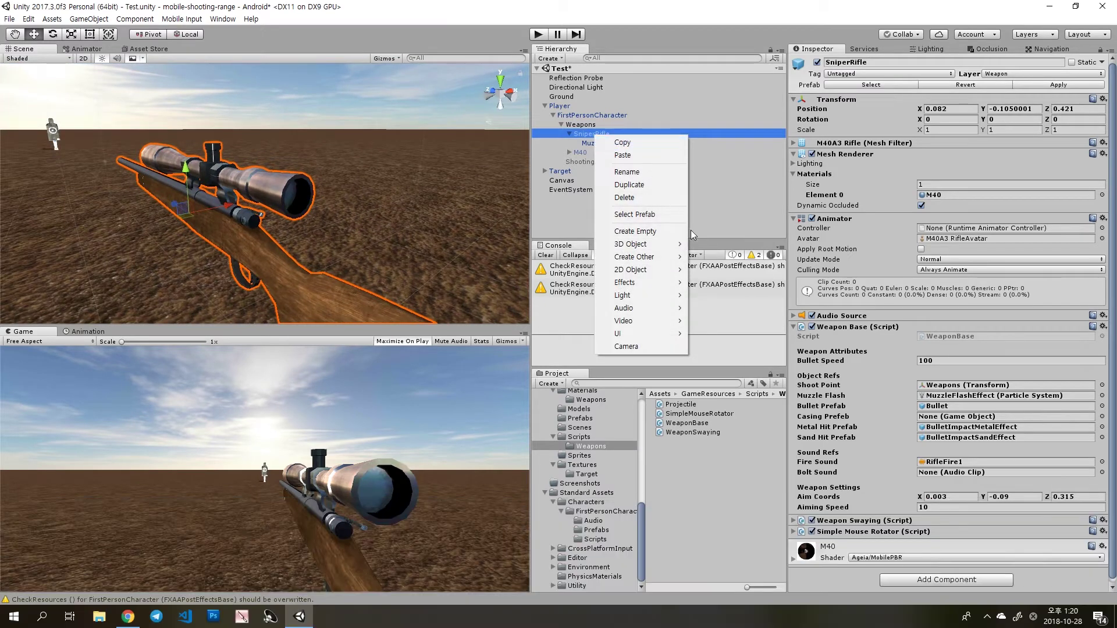
{"action": "mouse_move", "coordinate": [669, 250]}
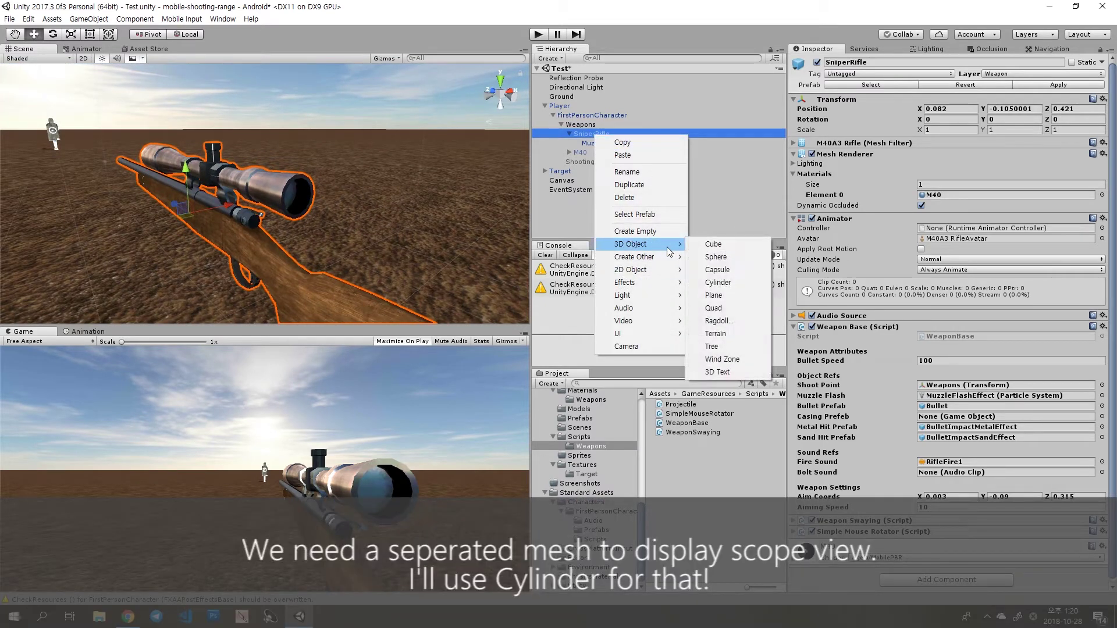
{"action": "left_click", "coordinate": [728, 282]}
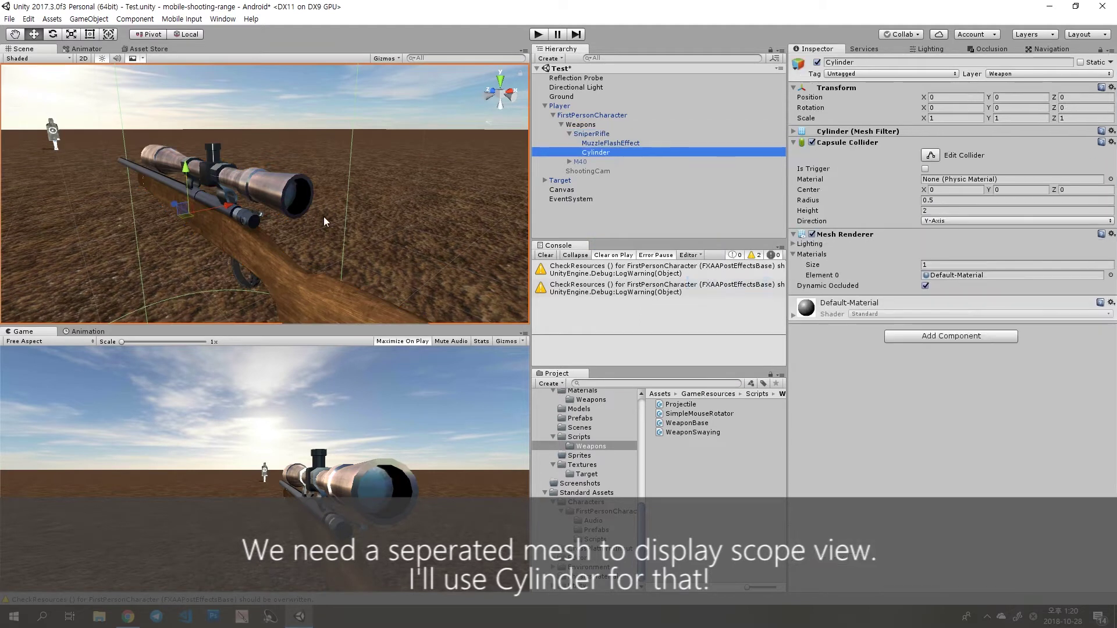
Remove the Capsule Collider component from the cylinder.
{"action": "key", "text": "f"}
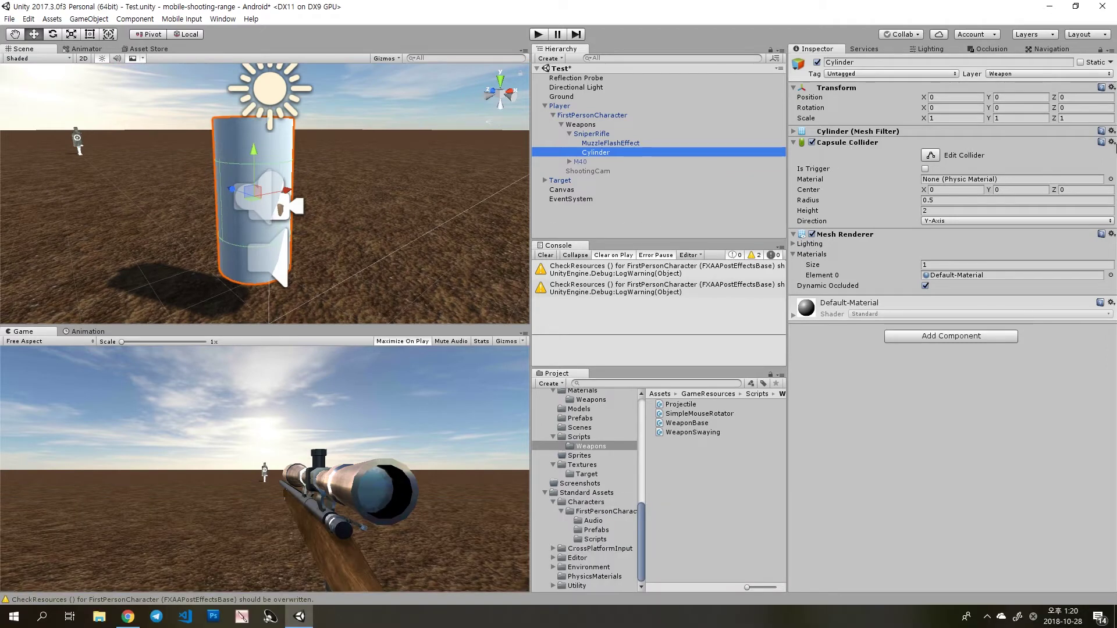
{"action": "left_click", "coordinate": [1111, 142]}
{"action": "left_click", "coordinate": [1088, 171]}
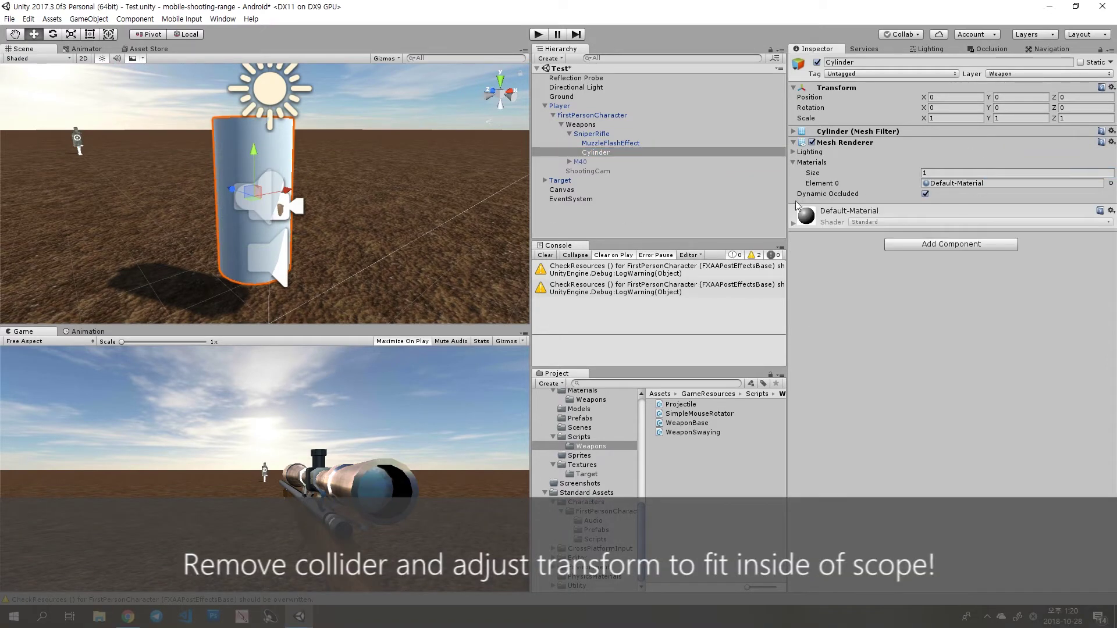
Rotate the cylinder to -90 degrees about X so that it lies along the rifle.
{"action": "left_click", "coordinate": [52, 33]}
{"action": "left_click_drag", "start_coordinate": [256, 233], "coordinate": [336, 283]}
{"action": "left_click", "coordinate": [952, 108]}
{"action": "type", "text": "-90"}
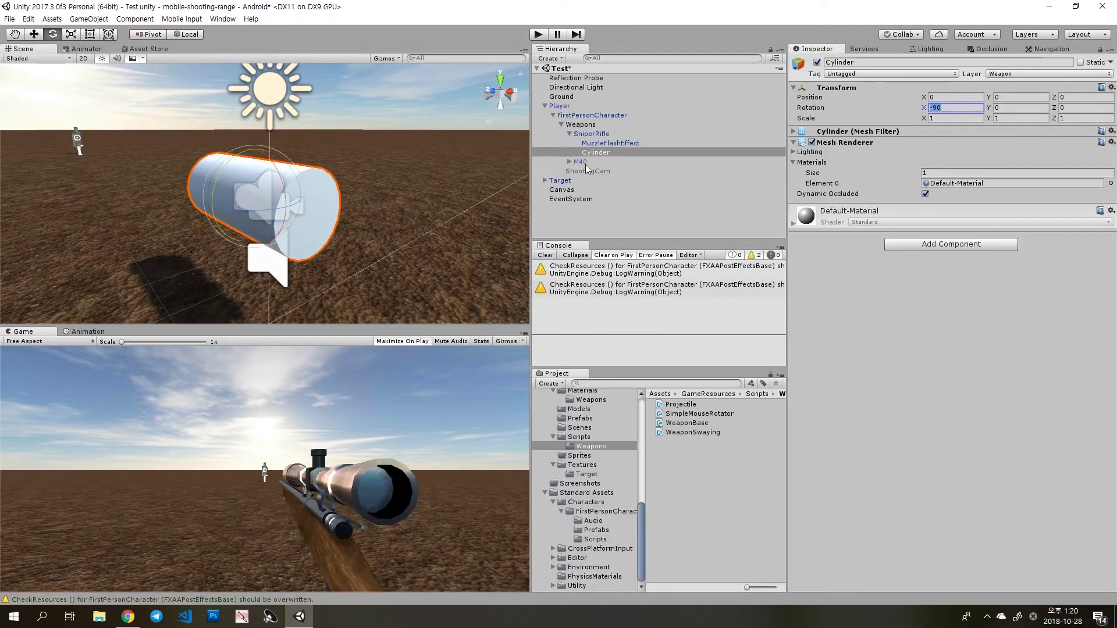
Shrink the cylinder uniformly to a scale of about 0.032 and move it into the scope's rear, at about Y 0.088, Z -0.2413.
{"action": "type", "text": "r"}
{"action": "left_click_drag", "start_coordinate": [247, 208], "coordinate": [260, 251]}
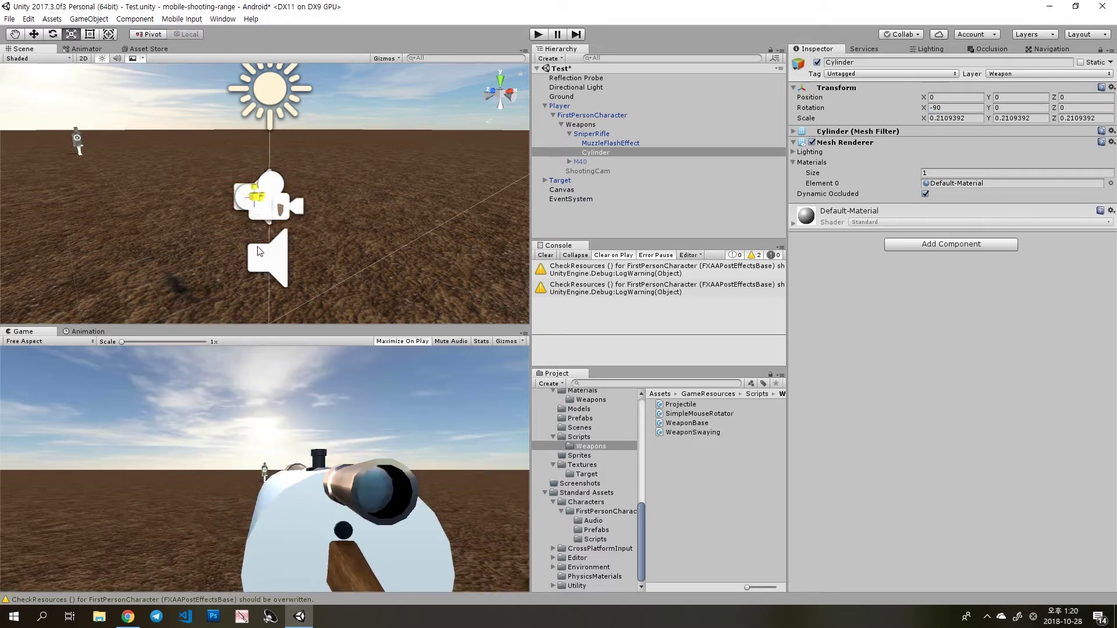
{"action": "key", "text": "f"}
{"action": "left_click_drag", "start_coordinate": [164, 219], "coordinate": [277, 187]}
{"action": "key", "text": "w"}
{"action": "right_click_drag", "start_coordinate": [340, 200], "coordinate": [187, 155]}
{"action": "key", "text": "d"}
{"action": "middle_click_drag", "start_coordinate": [286, 181], "coordinate": [288, 178]}
{"action": "scroll", "coordinate": [284, 174], "scroll_direction": "down", "scroll_amount": 4}
{"action": "right_click_drag", "start_coordinate": [288, 179], "coordinate": [297, 183]}
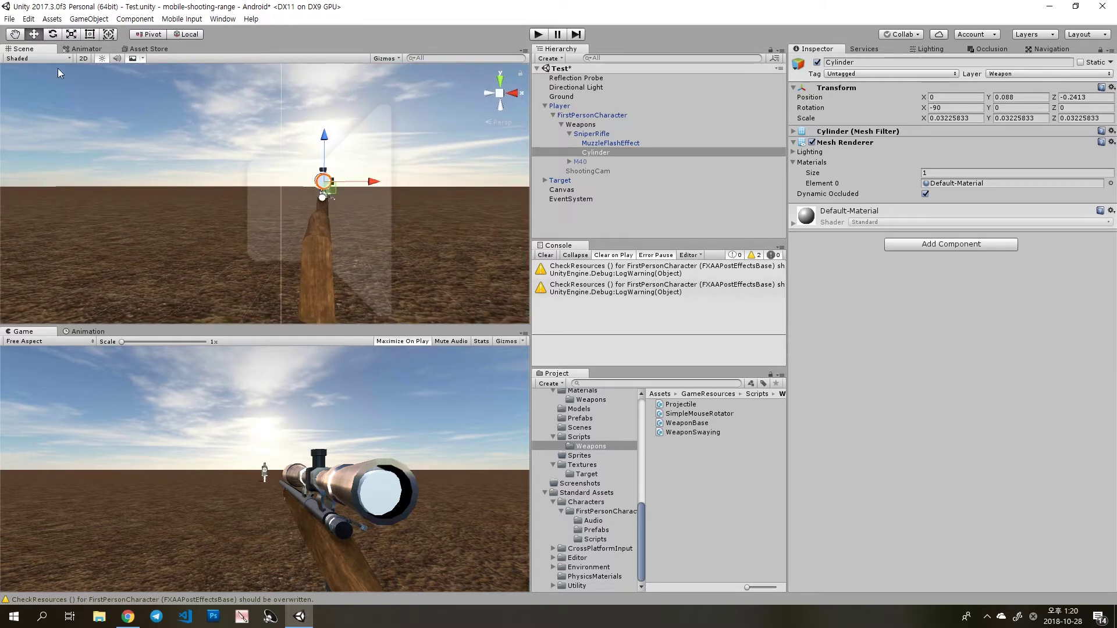
Enlarge the cylinder to a uniform scale of about 0.038 and centre it in the eyepiece at X -0.002, Y 0.09.
{"action": "left_click", "coordinate": [67, 36]}
{"action": "left_click_drag", "start_coordinate": [321, 187], "coordinate": [344, 190]}
{"action": "key", "text": "w"}
{"action": "left_click_drag", "start_coordinate": [325, 136], "coordinate": [325, 135]}
{"action": "left_click_drag", "start_coordinate": [371, 183], "coordinate": [371, 184]}
Flatten the cylinder into a thin disc with a Y scale of about 0.0007 and move it to the scope's rear end, at Z -0.277.
{"action": "right_click_drag", "start_coordinate": [128, 179], "coordinate": [278, 197]}
{"action": "middle_click_drag", "start_coordinate": [278, 198], "coordinate": [295, 204]}
{"action": "scroll", "coordinate": [295, 205], "scroll_direction": "up", "scroll_amount": 3}
{"action": "right_click_drag", "start_coordinate": [225, 207], "coordinate": [309, 225]}
{"action": "scroll", "coordinate": [309, 226], "scroll_direction": "down", "scroll_amount": 3}
{"action": "middle_click_drag", "start_coordinate": [309, 225], "coordinate": [311, 215]}
{"action": "scroll", "coordinate": [311, 215], "scroll_direction": "up", "scroll_amount": 3}
{"action": "scroll", "coordinate": [311, 212], "scroll_direction": "down", "scroll_amount": 4}
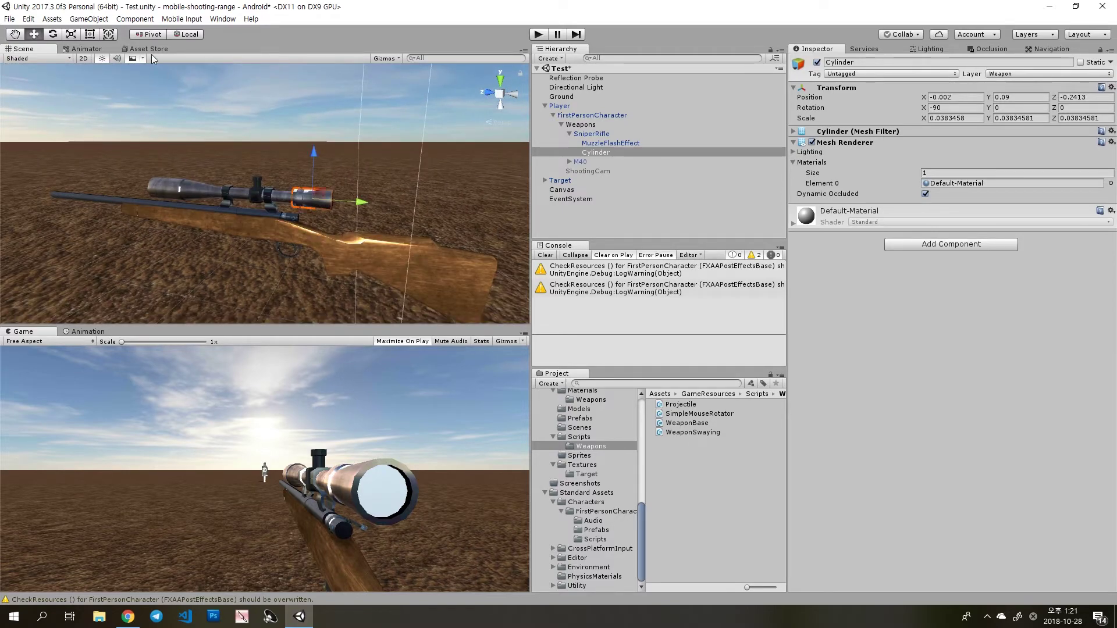
{"action": "left_click", "coordinate": [71, 34]}
{"action": "left_click_drag", "start_coordinate": [363, 203], "coordinate": [342, 202]}
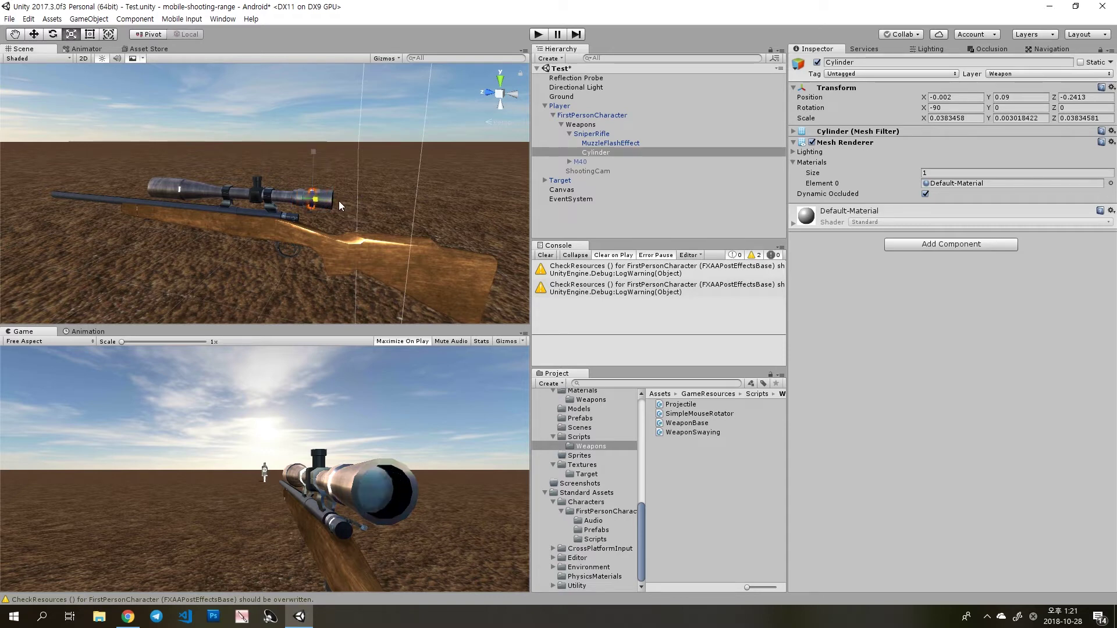
{"action": "key", "text": "w"}
{"action": "left_click_drag", "start_coordinate": [354, 201], "coordinate": [376, 210]}
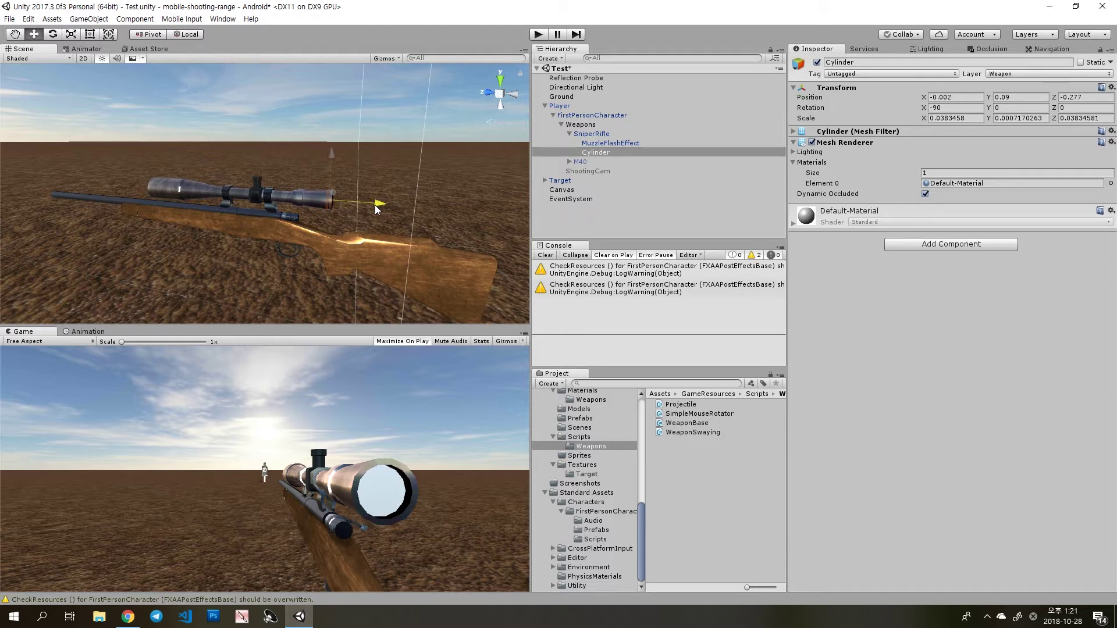
Nudge the disc slightly into the scope's eyepiece, to Z -0.2735.
{"action": "right_click_drag", "start_coordinate": [376, 206], "coordinate": [277, 191]}
{"action": "key", "text": "d"}
{"action": "left_click_drag", "start_coordinate": [295, 182], "coordinate": [295, 183]}
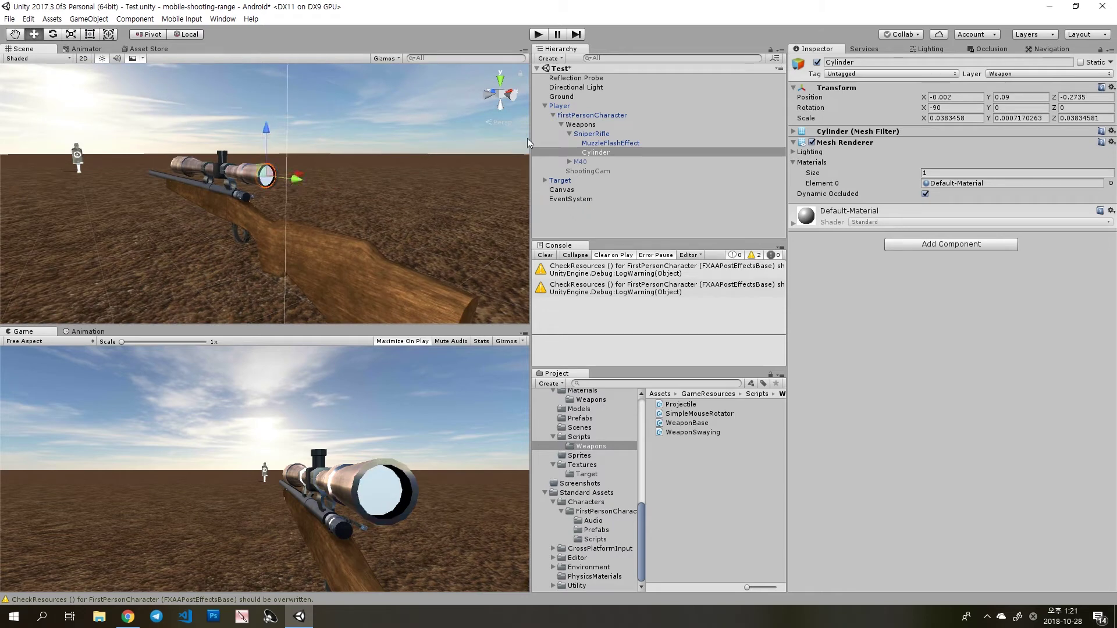
Rename the cylinder as ScopeRendere.
{"action": "left_click", "coordinate": [591, 152]}
{"action": "type", "text": "ScopeRendr"}
{"action": "key", "text": "BackSpace"}
{"action": "type", "text": "erer"}
{"action": "key", "text": "BackSpace"}
{"action": "key", "text": "Return"}
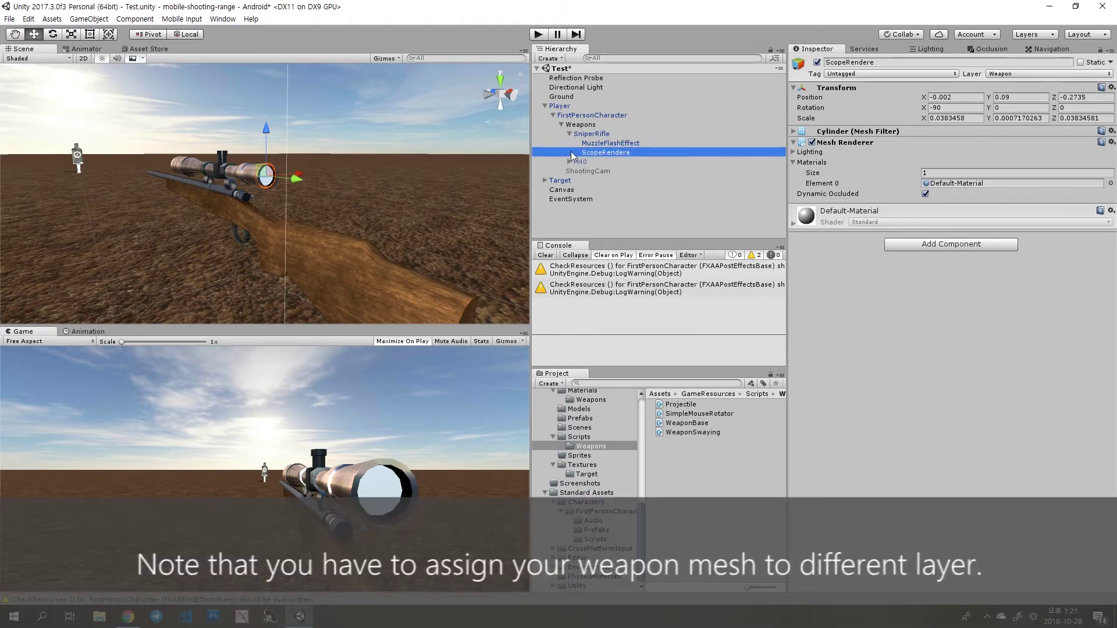
Review the user layer definitions and assign SniperRifle to the Weapon layer.
{"action": "left_click", "coordinate": [609, 135]}
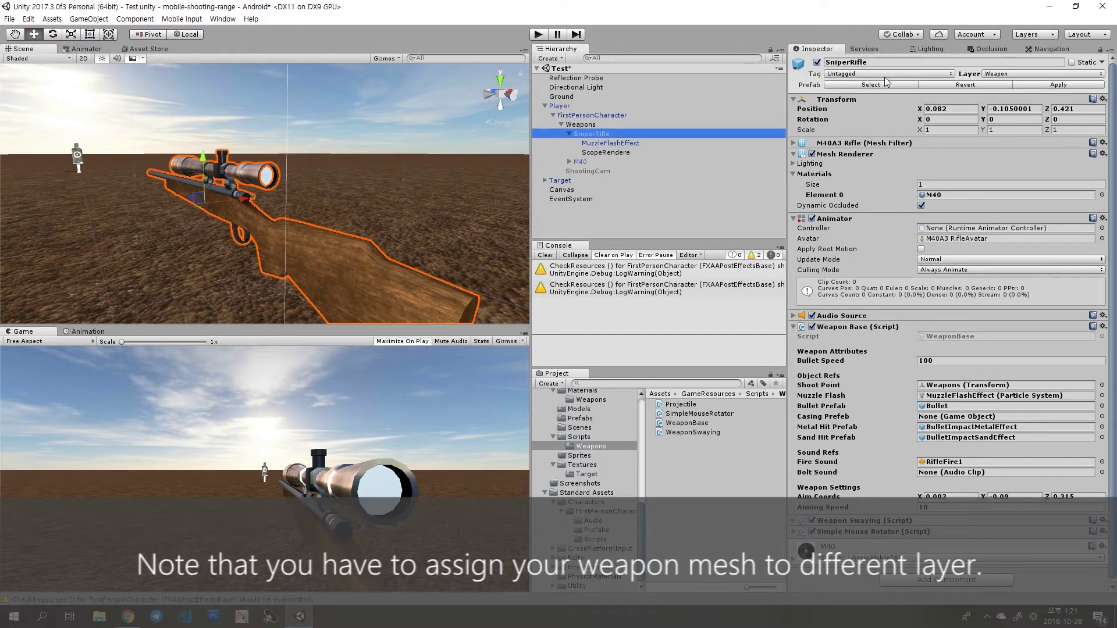
{"action": "left_click", "coordinate": [1008, 74]}
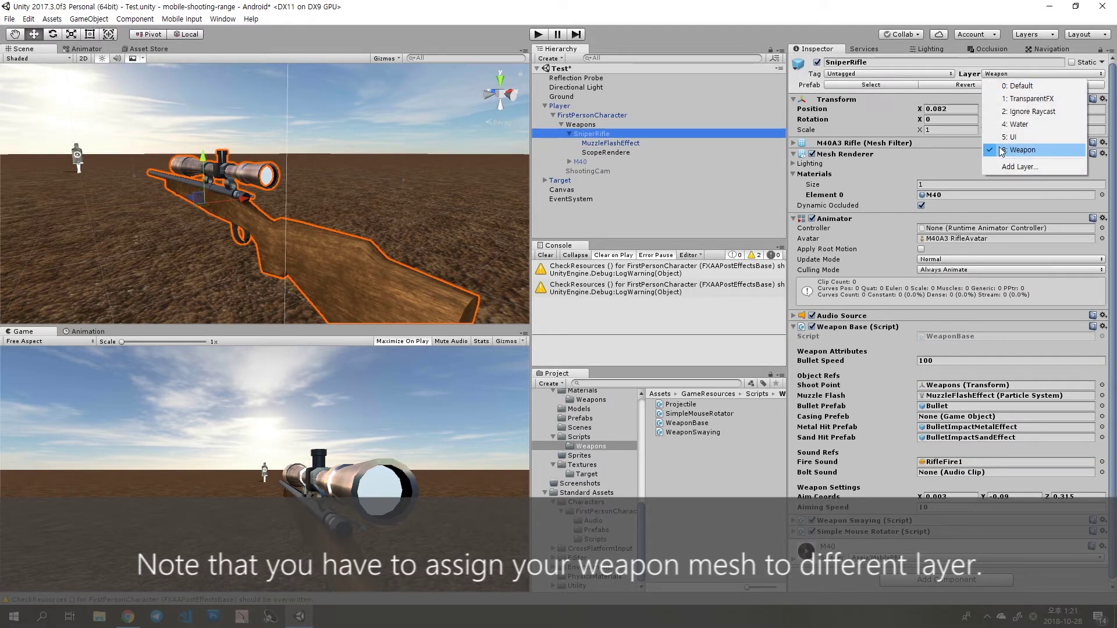
{"action": "left_click", "coordinate": [1019, 167]}
{"action": "left_click", "coordinate": [945, 205]}
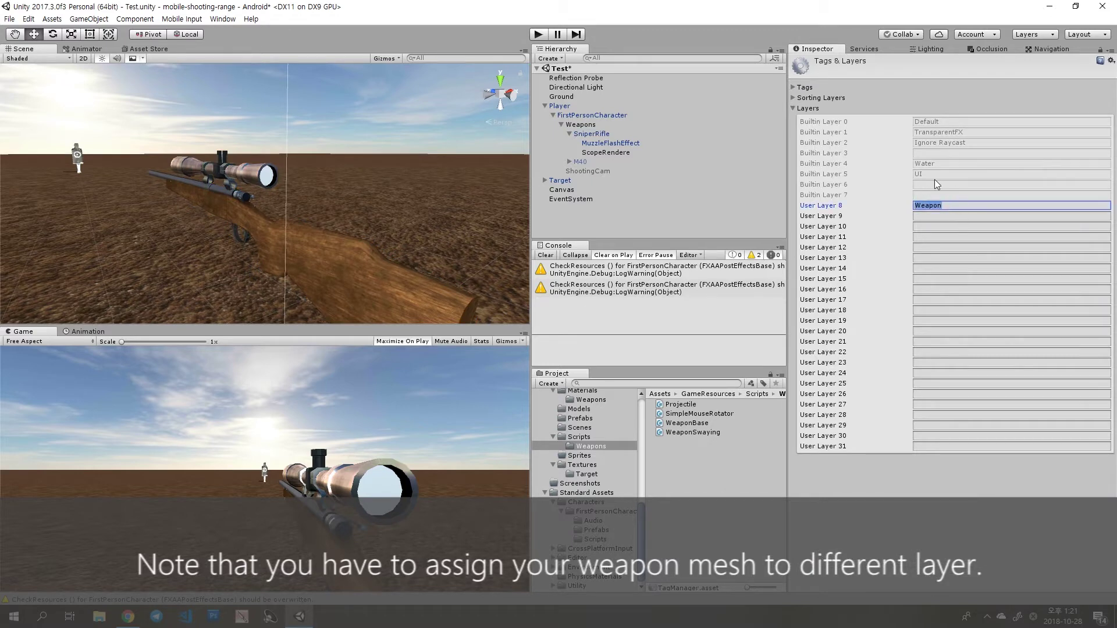
{"action": "left_click", "coordinate": [586, 136]}
{"action": "left_click", "coordinate": [984, 74]}
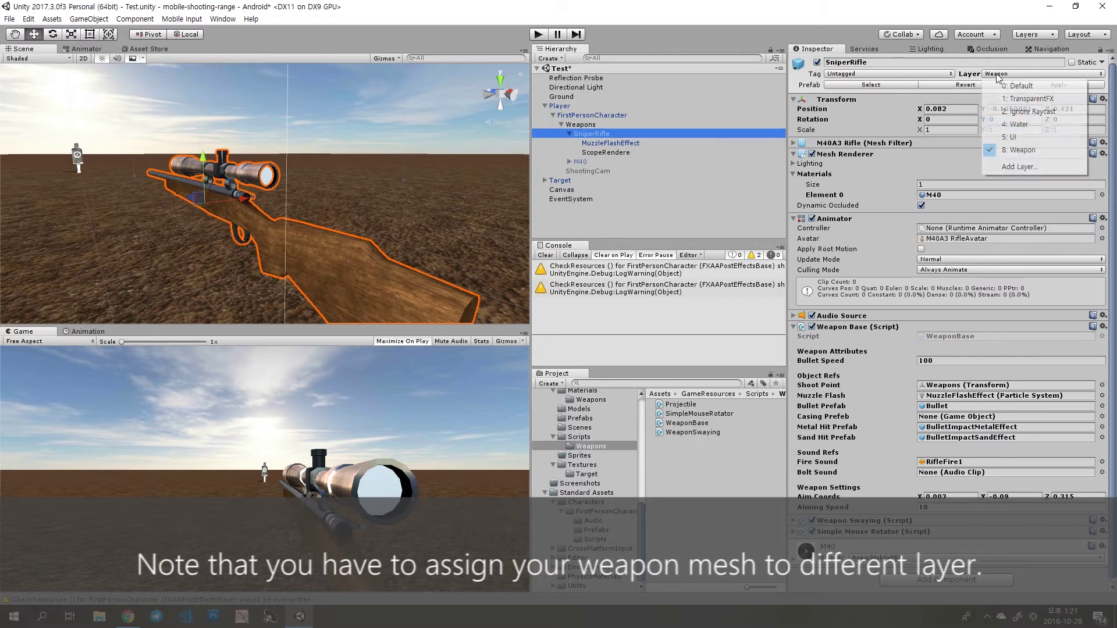
{"action": "left_click", "coordinate": [1015, 151]}
Assign the scope disc ScopeRendere to the Default layer.
{"action": "left_click", "coordinate": [652, 154]}
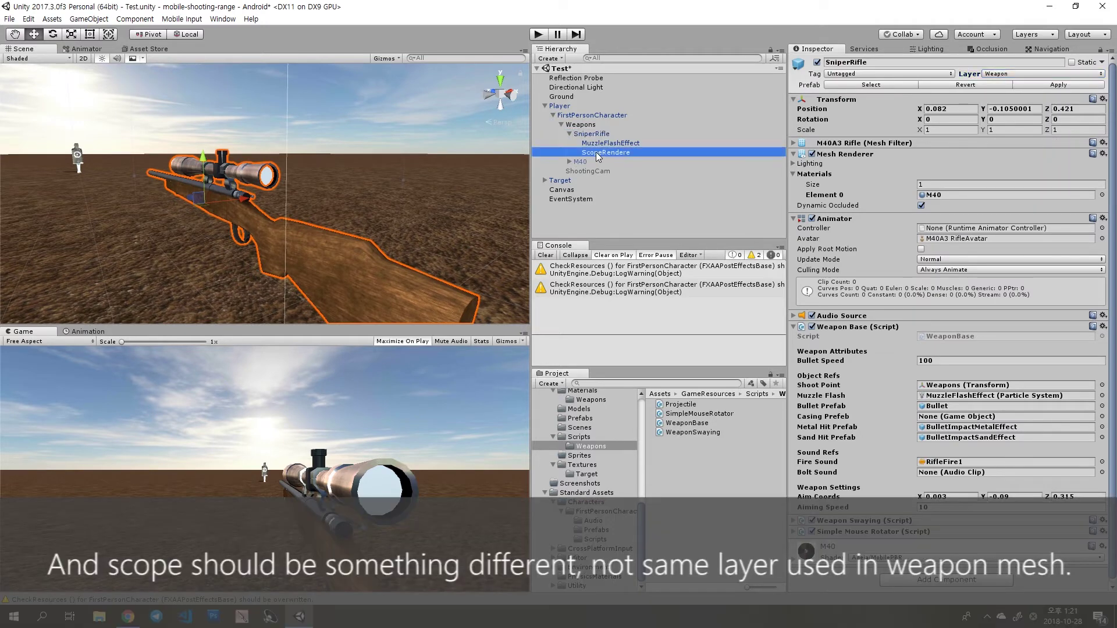
{"action": "left_click", "coordinate": [996, 75]}
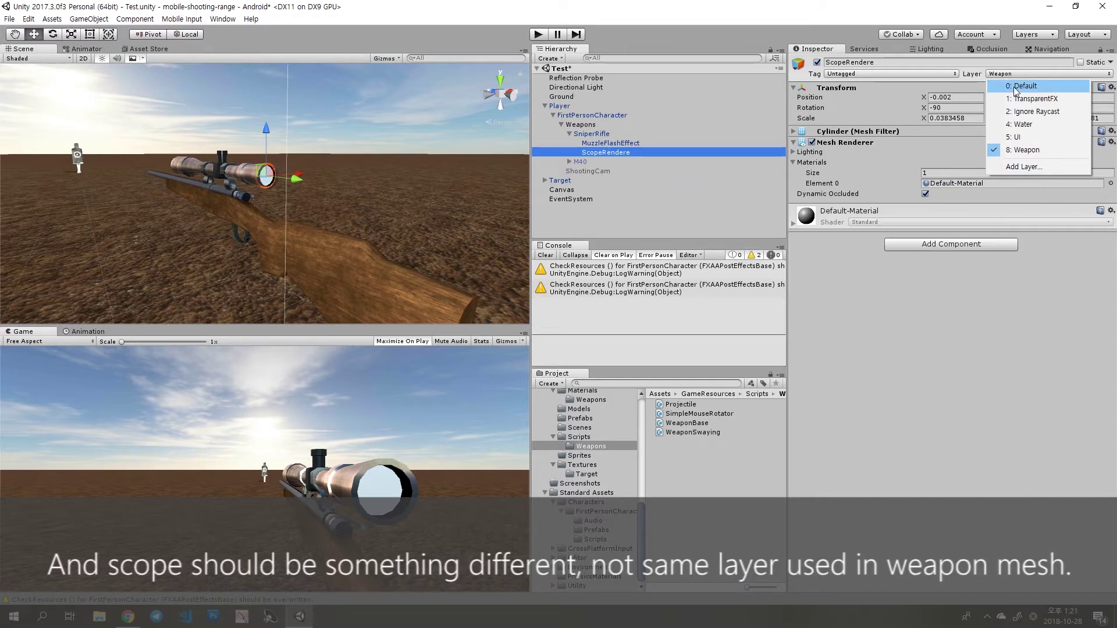
{"action": "left_click", "coordinate": [1015, 87]}
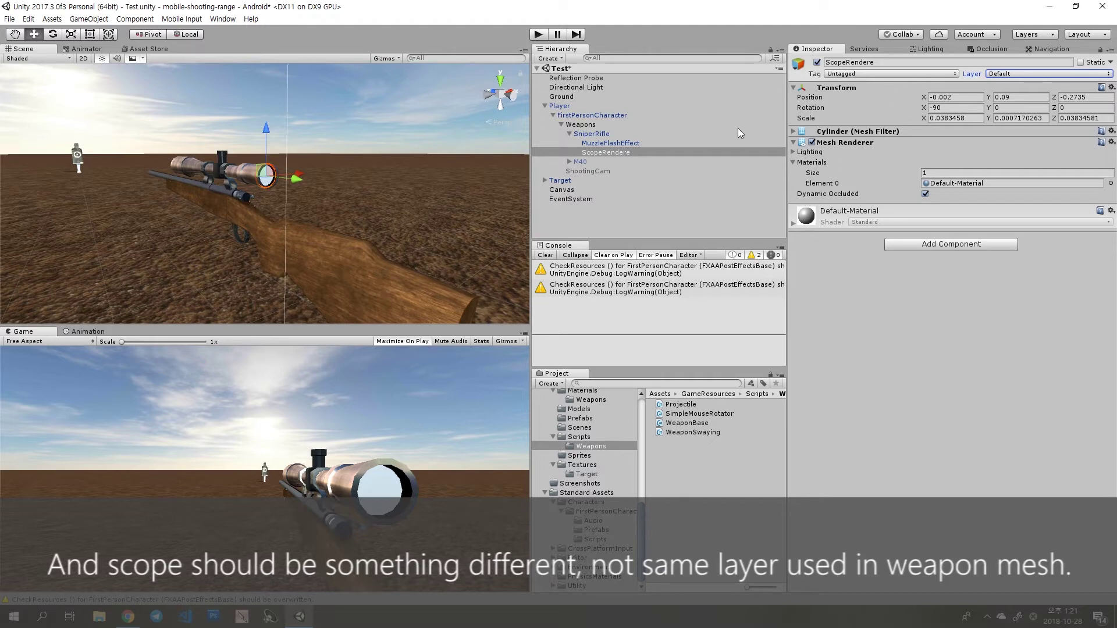
Correct the scope disc's name to ScopeRenderer.
{"action": "left_click", "coordinate": [894, 64]}
{"action": "left_click", "coordinate": [884, 62]}
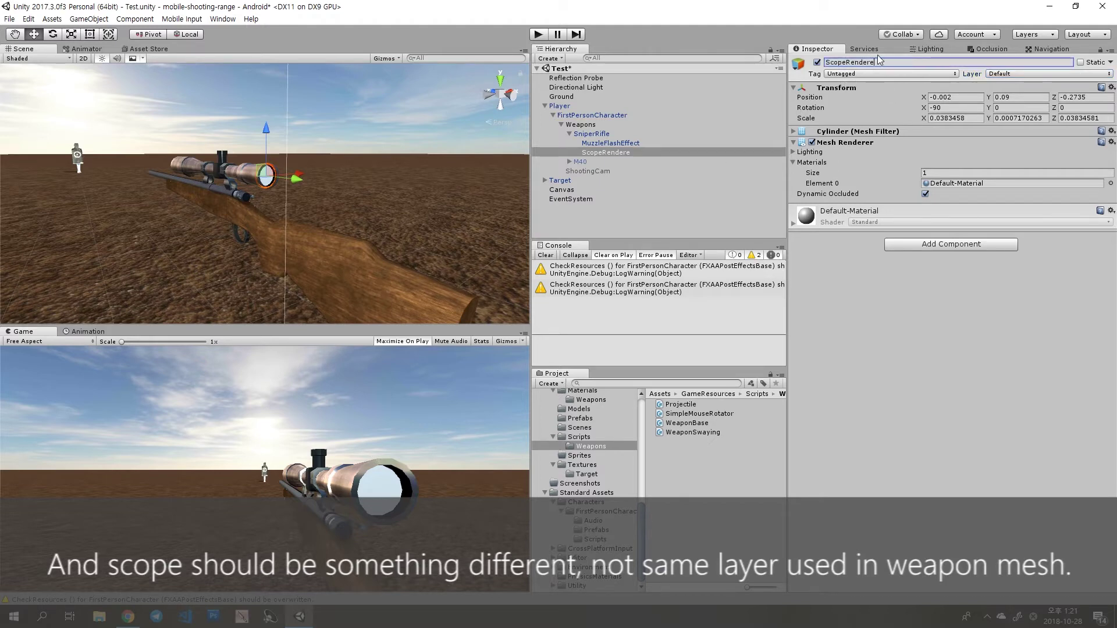
{"action": "type", "text": "r"}
{"action": "key", "text": "Return"}
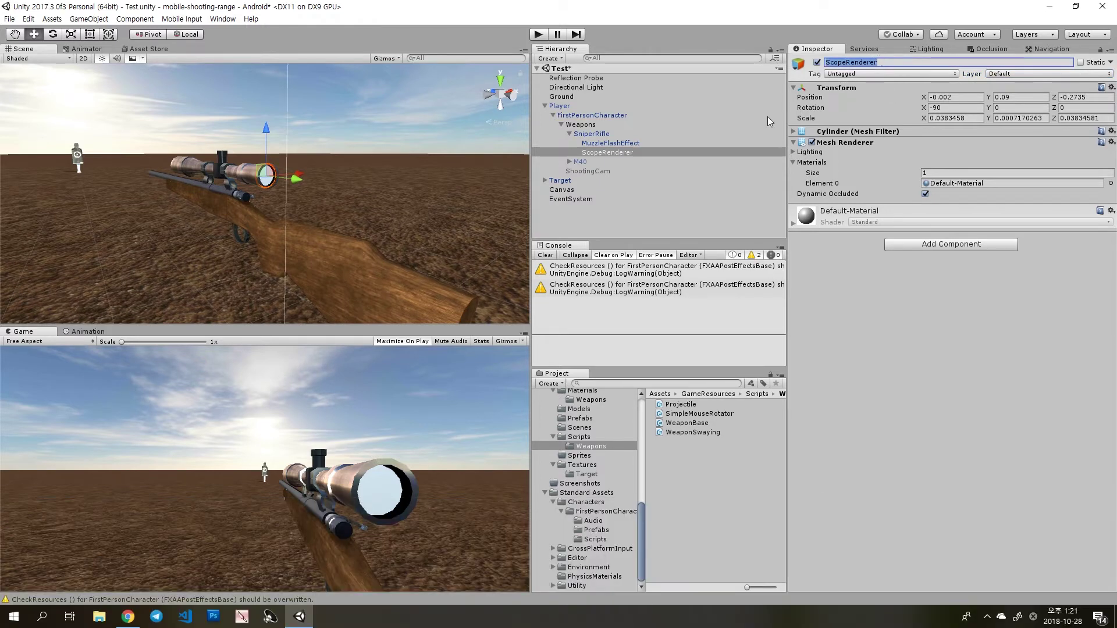
Add a Camera as a child of ScopeRenderer and move it forward along the scope to Y -547.
{"action": "right_click", "coordinate": [626, 153]}
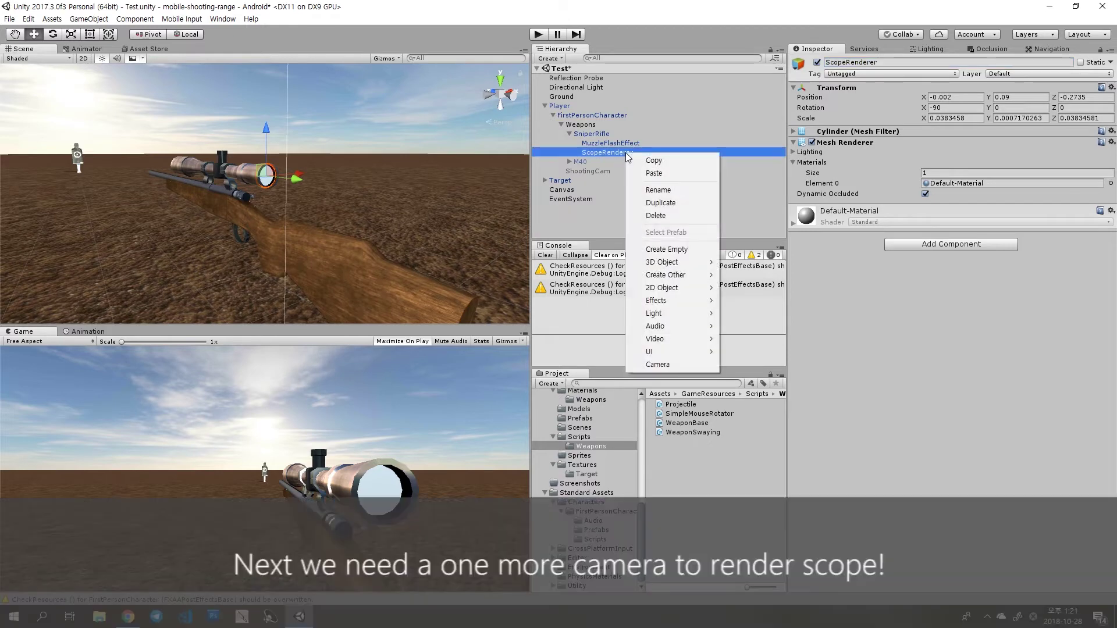
{"action": "left_click", "coordinate": [689, 364]}
{"action": "right_click_drag", "start_coordinate": [249, 144], "coordinate": [308, 166]}
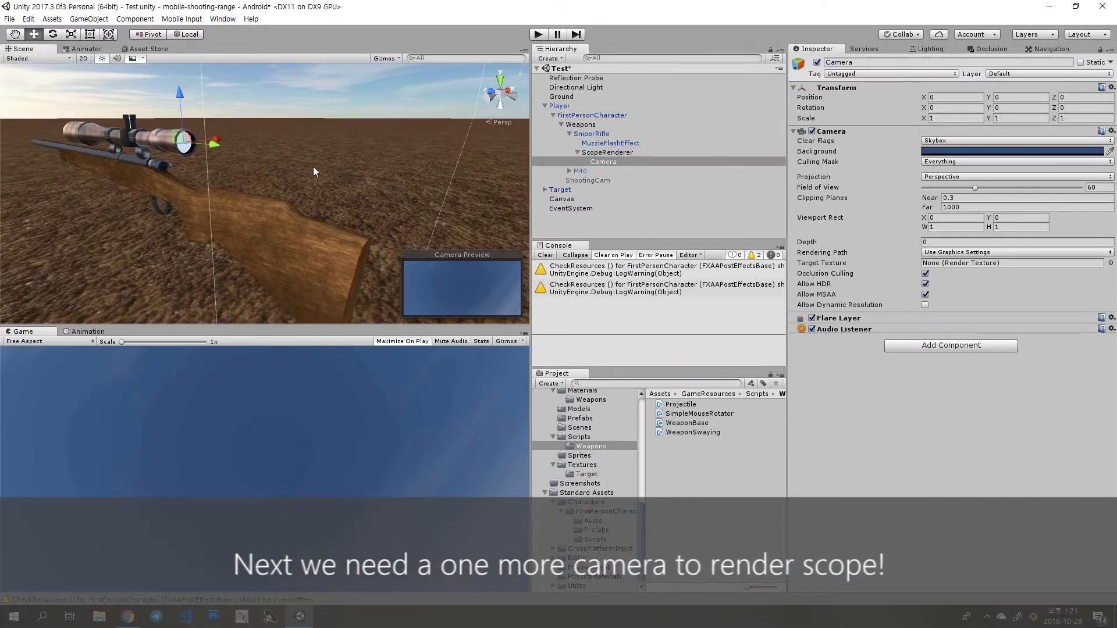
{"action": "middle_click_drag", "start_coordinate": [308, 166], "coordinate": [338, 164]}
{"action": "scroll", "coordinate": [338, 164], "scroll_direction": "down", "scroll_amount": 3}
{"action": "right_click_drag", "start_coordinate": [338, 164], "coordinate": [402, 173]}
{"action": "left_click_drag", "start_coordinate": [402, 174], "coordinate": [332, 156]}
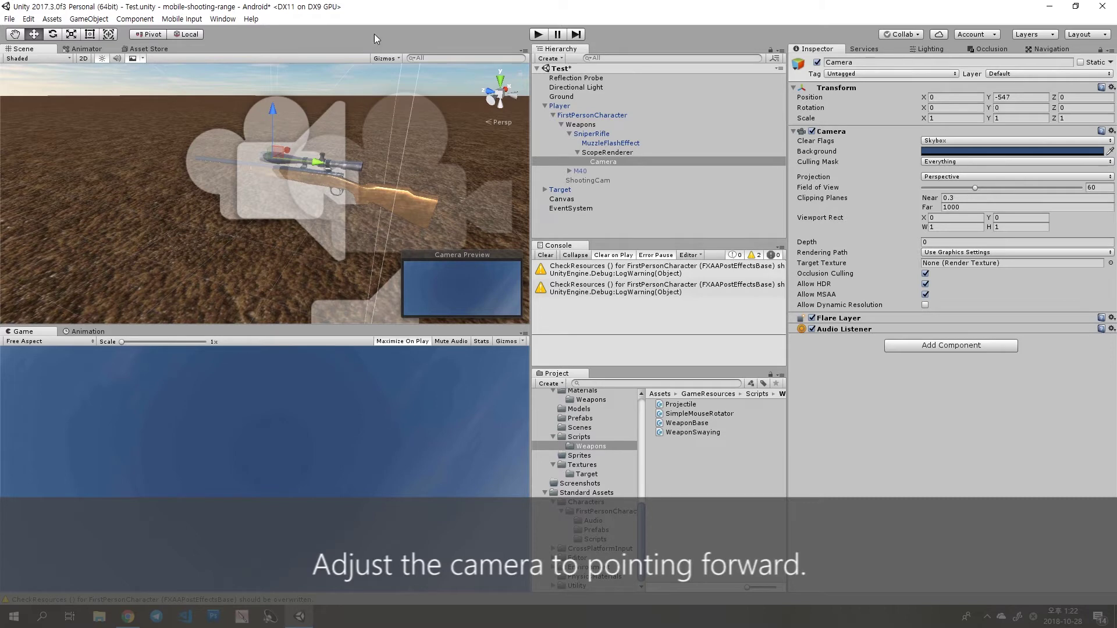
Point the new camera forward by setting its X rotation to 90 degrees.
{"action": "left_click", "coordinate": [52, 35]}
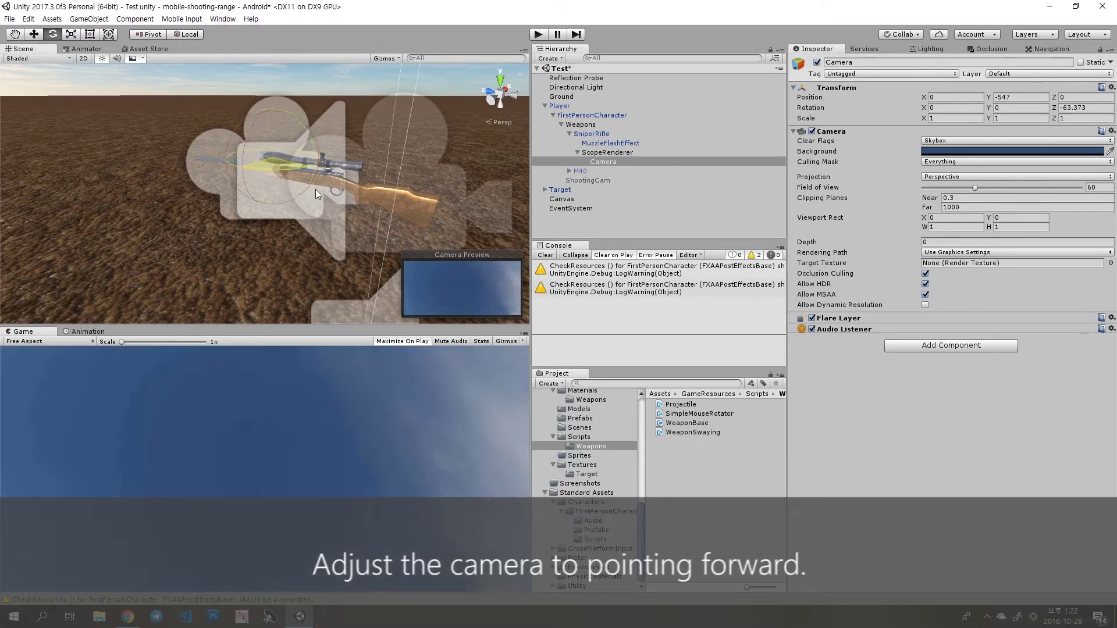
{"action": "left_click_drag", "start_coordinate": [362, 181], "coordinate": [339, 178], "text": "alt"}
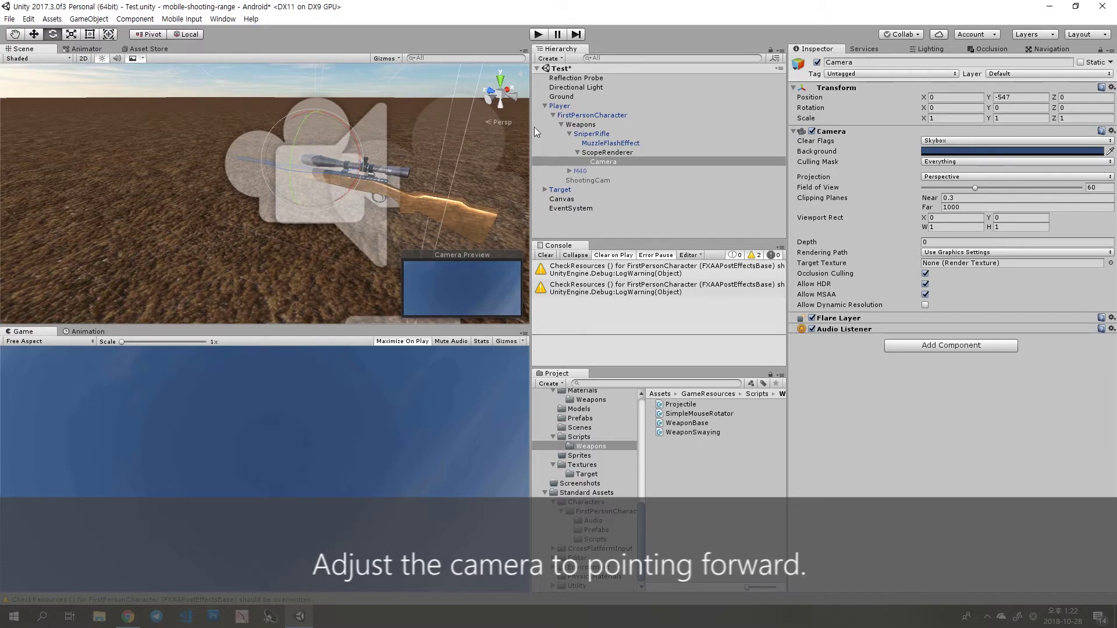
{"action": "scroll", "coordinate": [379, 103], "scroll_direction": "down", "scroll_amount": 6}
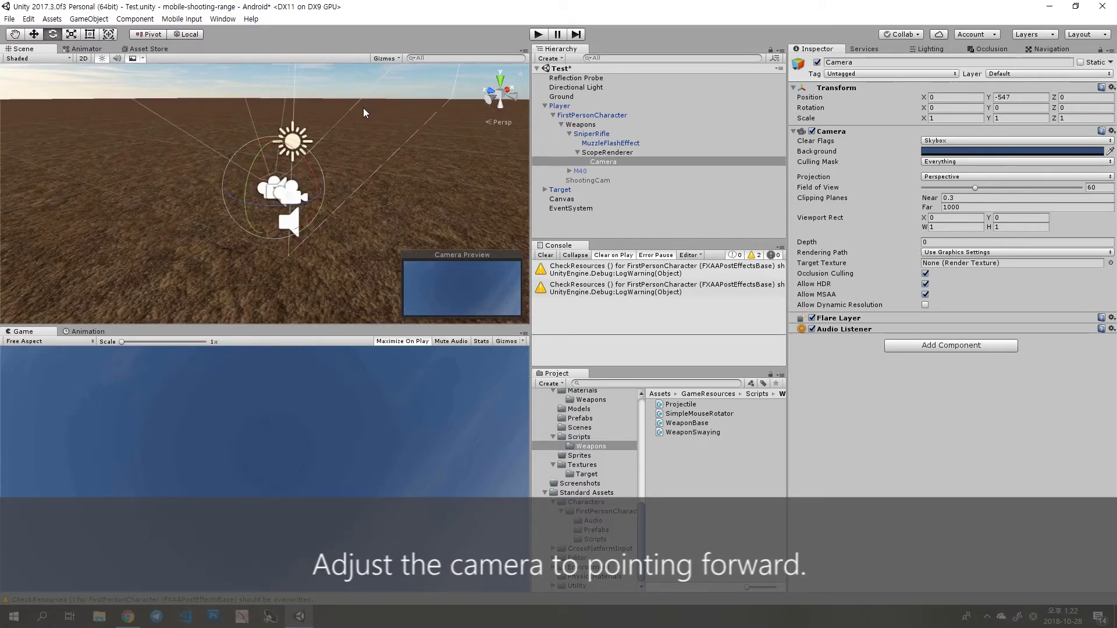
{"action": "left_click_drag", "start_coordinate": [329, 173], "coordinate": [262, 69]}
{"action": "left_click", "coordinate": [920, 103]}
{"action": "type", "text": "90"}
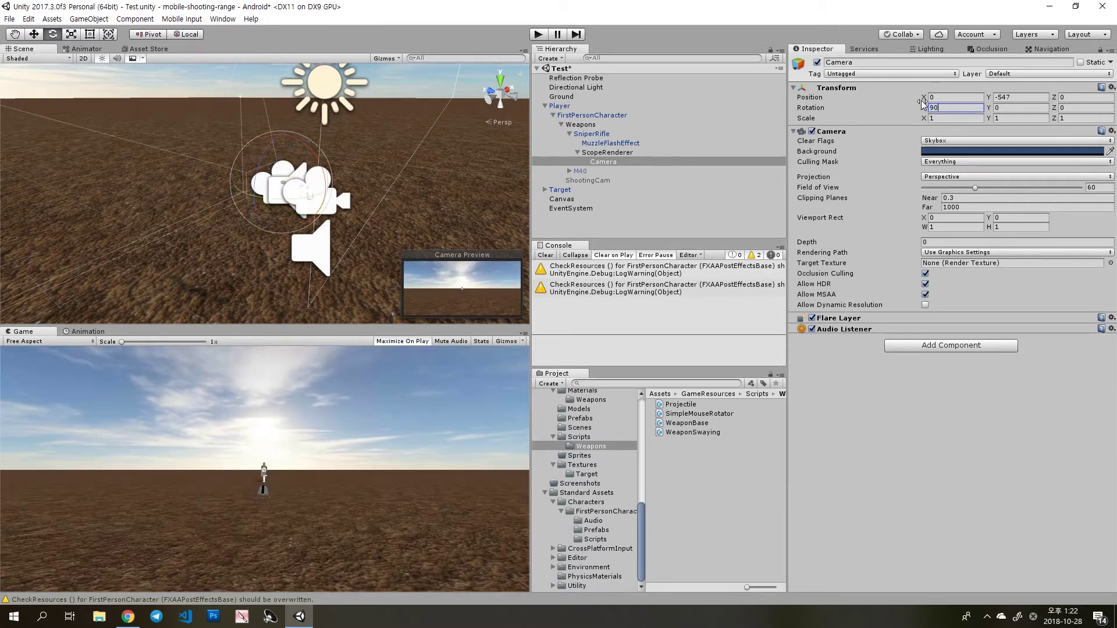
Set the camera's near clipping plane to 0.01 and shift the camera back inside the scope's front tube to Y -519.
{"action": "right_click_drag", "start_coordinate": [227, 139], "coordinate": [362, 127]}
{"action": "key", "text": "a"}
{"action": "key", "text": "w"}
{"action": "key", "text": "w"}
{"action": "scroll", "coordinate": [337, 153], "scroll_direction": "up", "scroll_amount": 3}
{"action": "middle_click_drag", "start_coordinate": [361, 126], "coordinate": [202, 163]}
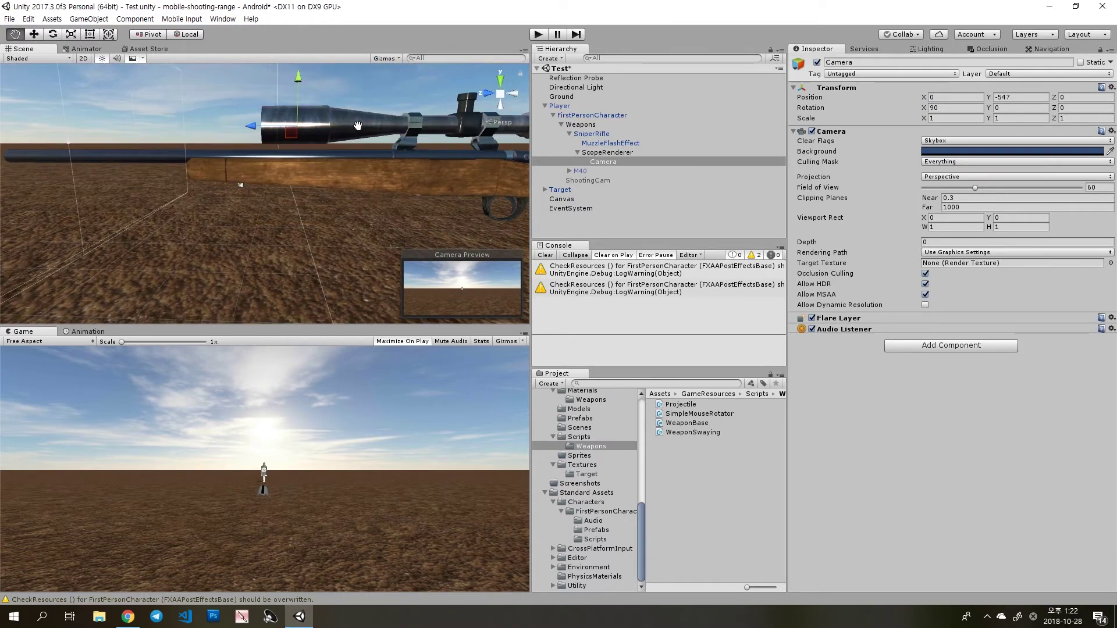
{"action": "left_click_drag", "start_coordinate": [251, 126], "coordinate": [316, 146]}
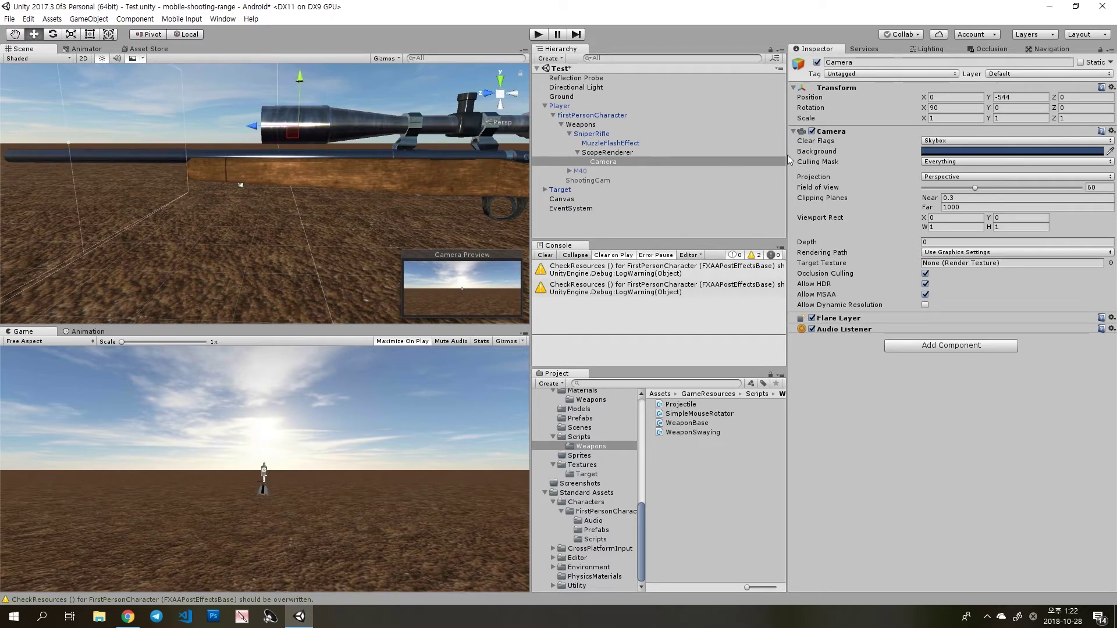
{"action": "left_click_drag", "start_coordinate": [932, 201], "coordinate": [881, 197]}
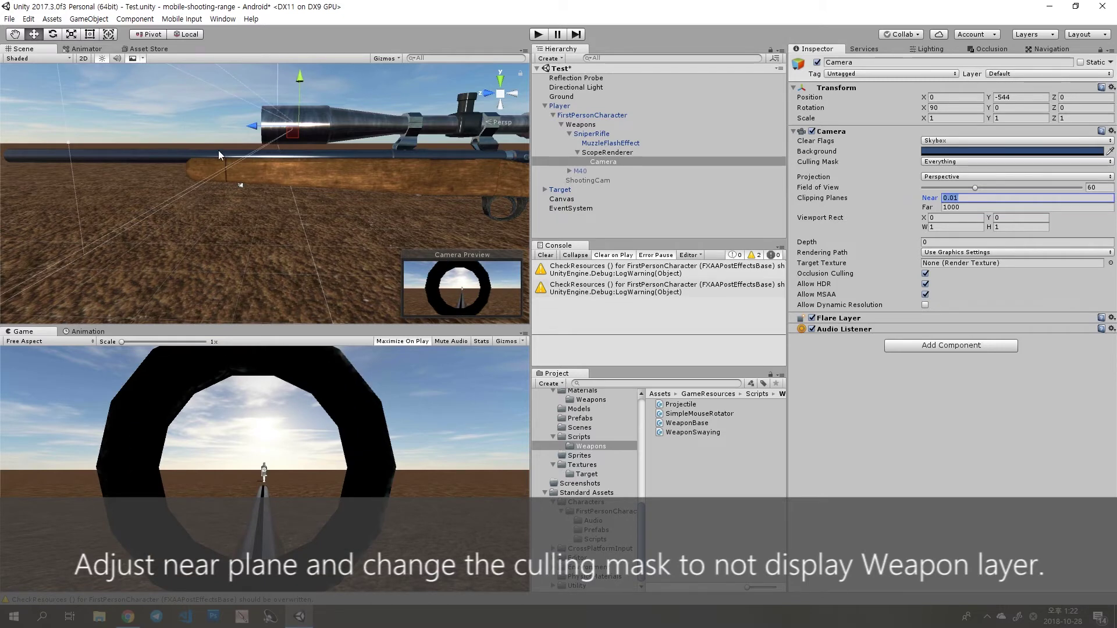
{"action": "left_click_drag", "start_coordinate": [249, 127], "coordinate": [260, 130]}
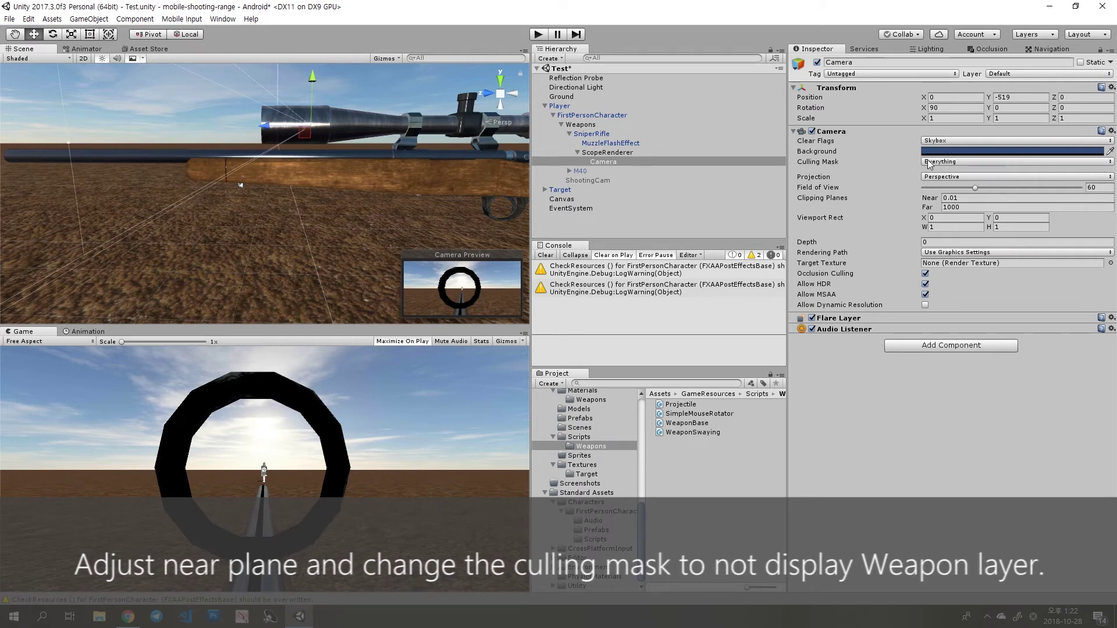
Exclude the Weapon layer from the scope camera's culling mask.
{"action": "left_click", "coordinate": [954, 163]}
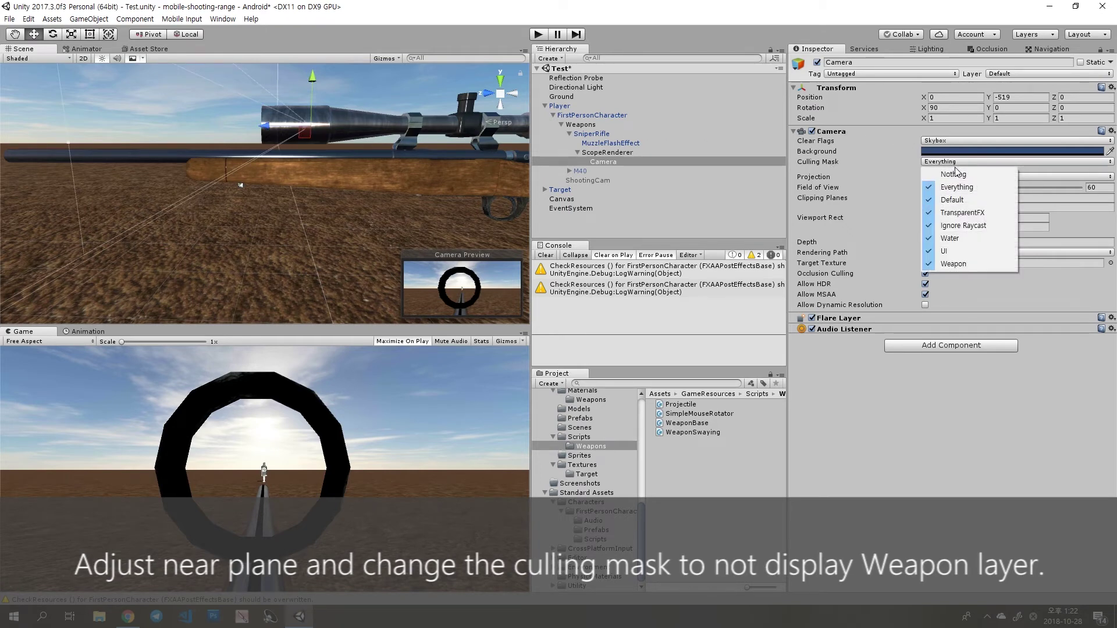
{"action": "left_click", "coordinate": [975, 264]}
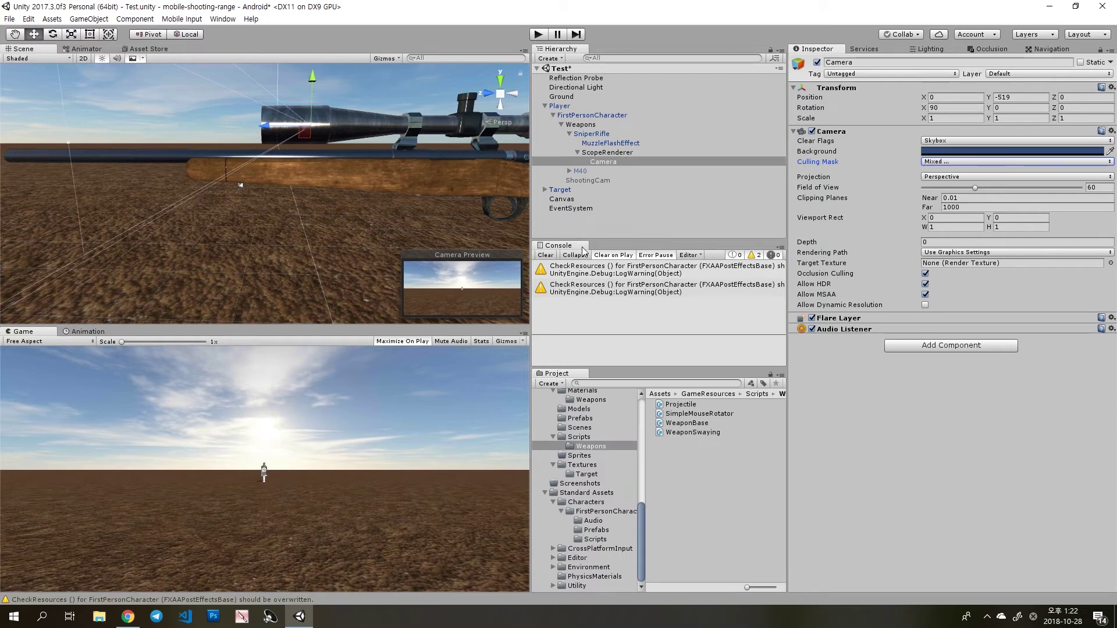
Create a new material named ScopeMaterial in the Materials folder.
{"action": "scroll", "coordinate": [602, 409], "scroll_direction": "up", "scroll_amount": 3}
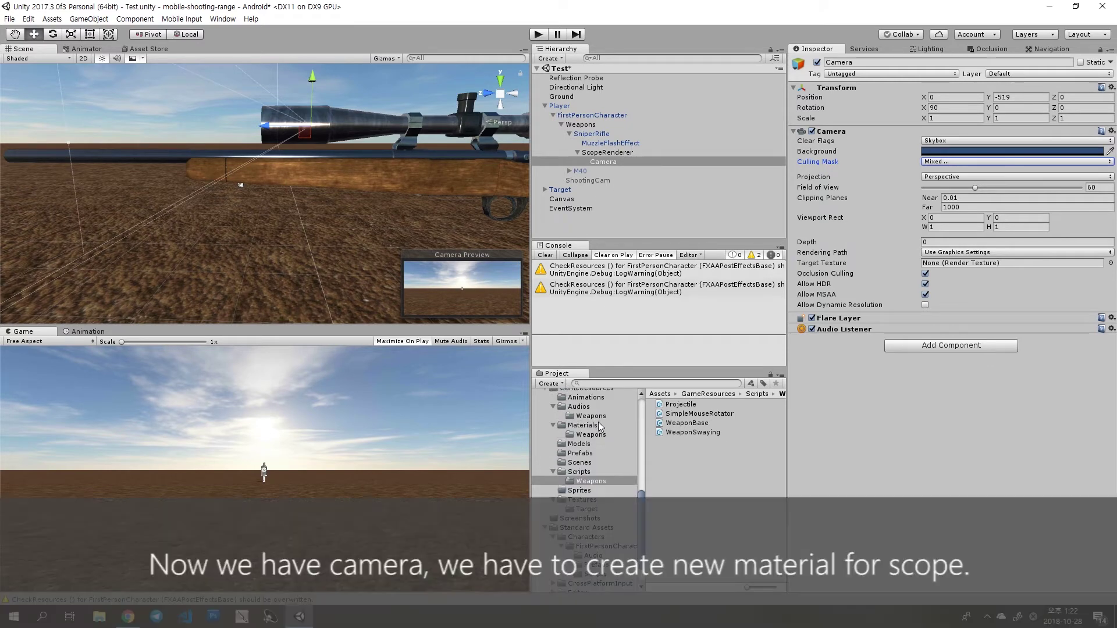
{"action": "left_click", "coordinate": [582, 425]}
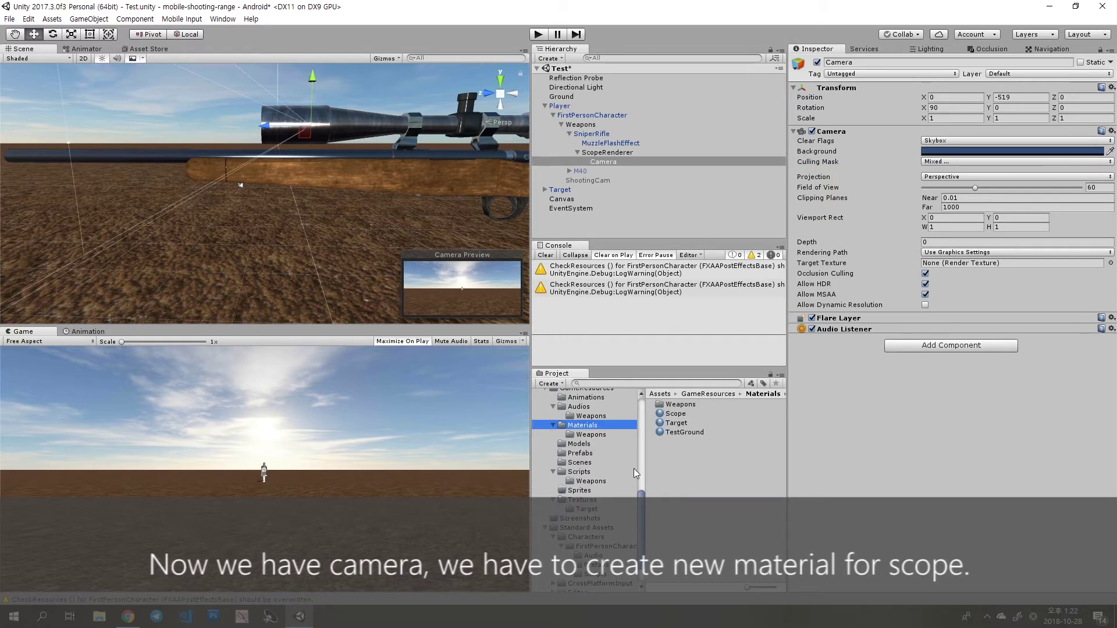
{"action": "right_click", "coordinate": [698, 482]}
{"action": "mouse_move", "coordinate": [764, 247]}
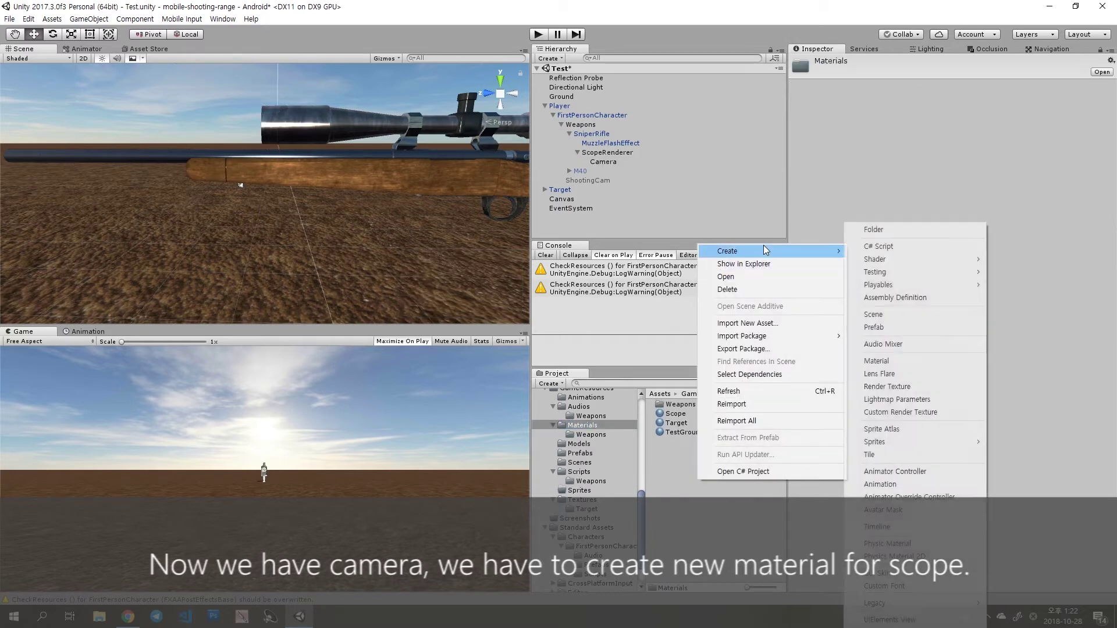
{"action": "left_click", "coordinate": [899, 358]}
{"action": "type", "text": "ScopeMaterial"}
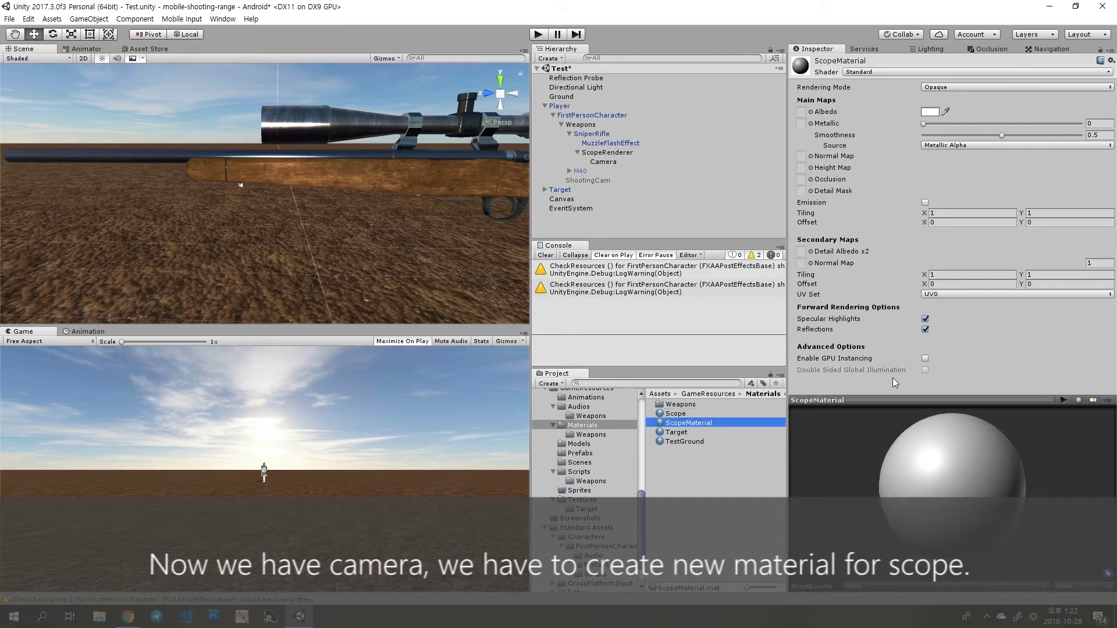
Assign ScopeMaterial to the ScopeRenderer lens disc at the rear of the scope as its Element 0 material.
{"action": "scroll", "coordinate": [242, 170], "scroll_direction": "down", "scroll_amount": 3}
{"action": "right_click_drag", "start_coordinate": [242, 170], "coordinate": [291, 159]}
{"action": "middle_click_drag", "start_coordinate": [291, 159], "coordinate": [358, 170]}
{"action": "right_click_drag", "start_coordinate": [403, 176], "coordinate": [245, 169]}
{"action": "scroll", "coordinate": [245, 169], "scroll_direction": "down", "scroll_amount": 3}
{"action": "middle_click_drag", "start_coordinate": [342, 207], "coordinate": [271, 184]}
{"action": "scroll", "coordinate": [273, 186], "scroll_direction": "down", "scroll_amount": 2}
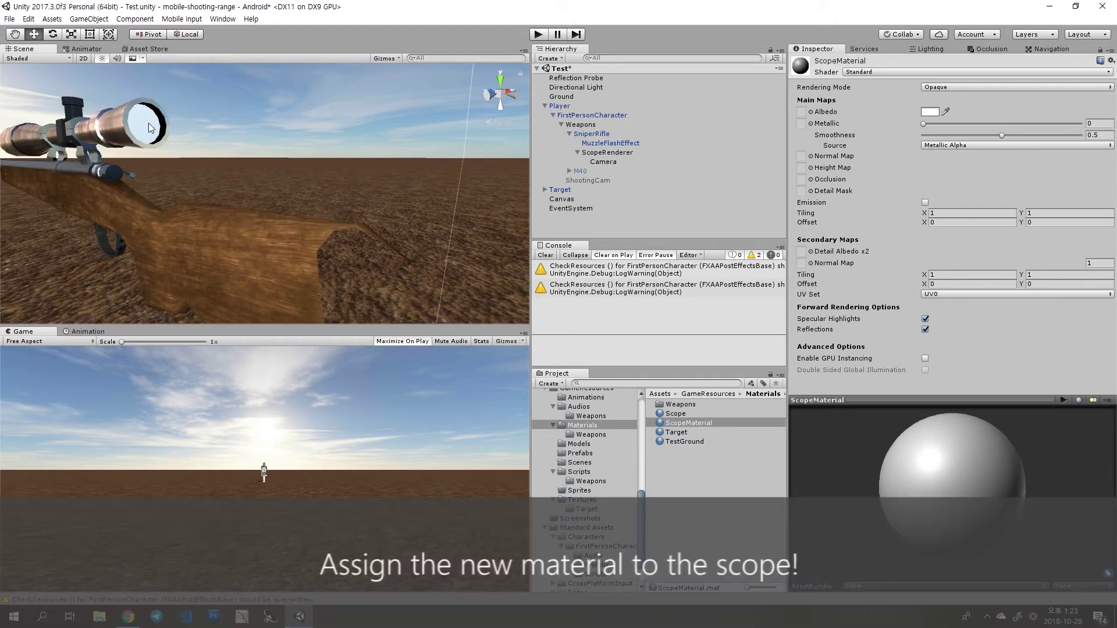
{"action": "left_click", "coordinate": [147, 128]}
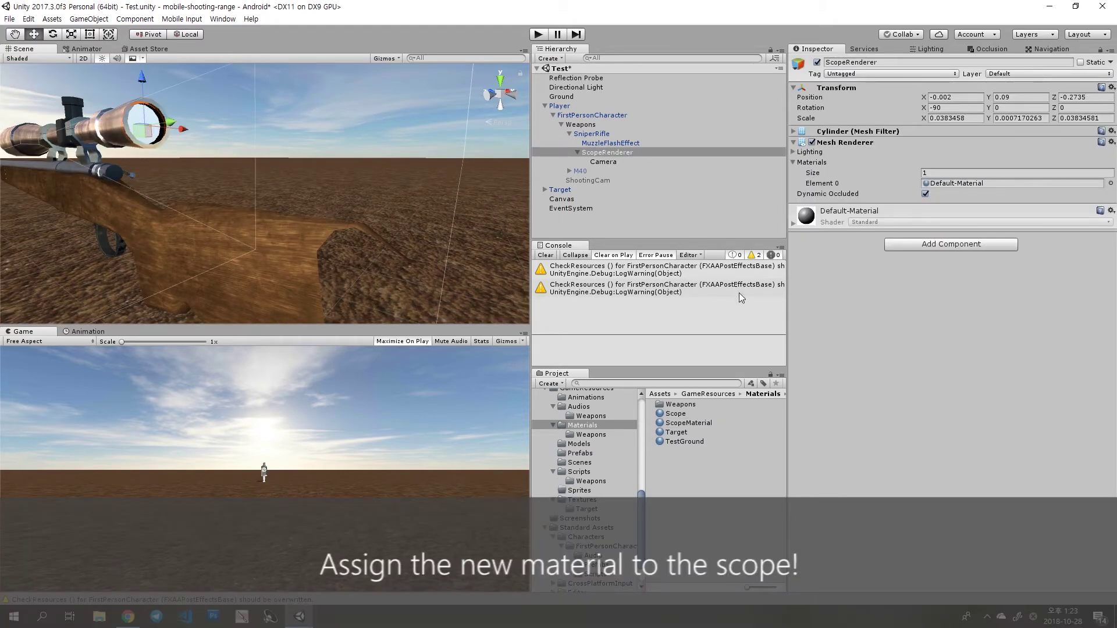
{"action": "left_click_drag", "start_coordinate": [707, 424], "coordinate": [933, 183]}
{"action": "left_click", "coordinate": [934, 183]}
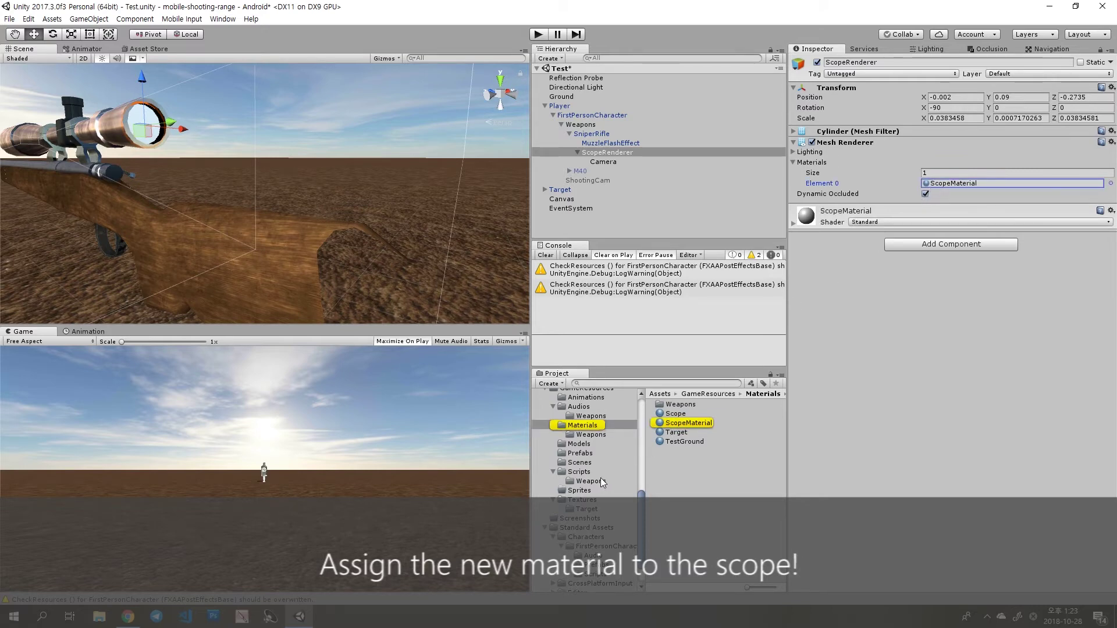
Create a new Render Texture named ScopeTexture2 in the Textures folder.
{"action": "left_click", "coordinate": [591, 500]}
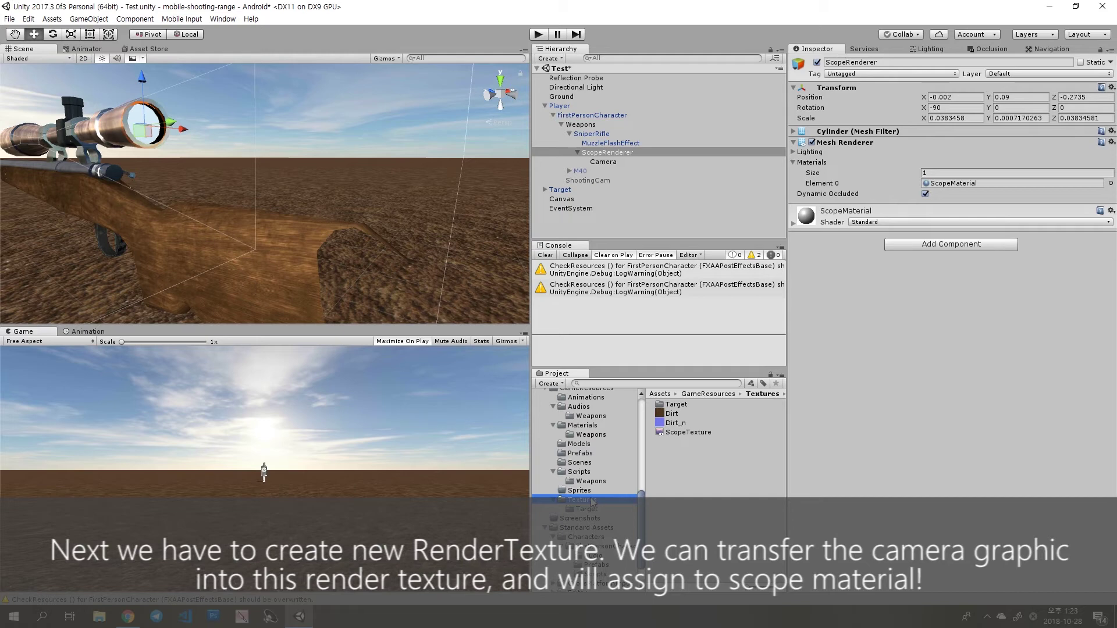
{"action": "right_click", "coordinate": [674, 483]}
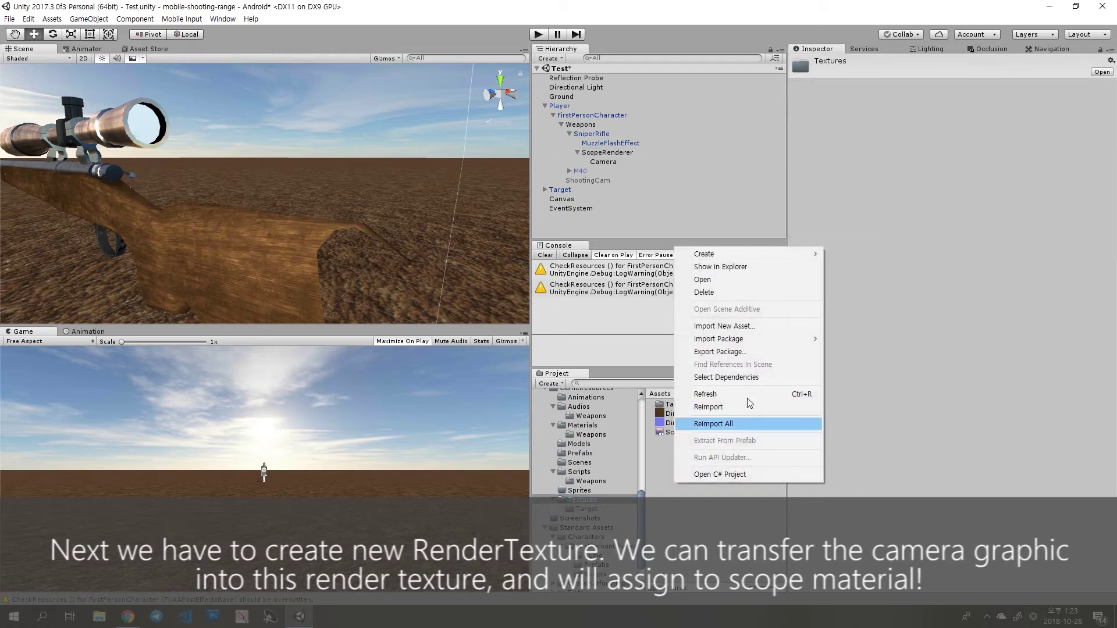
{"action": "mouse_move", "coordinate": [785, 256]}
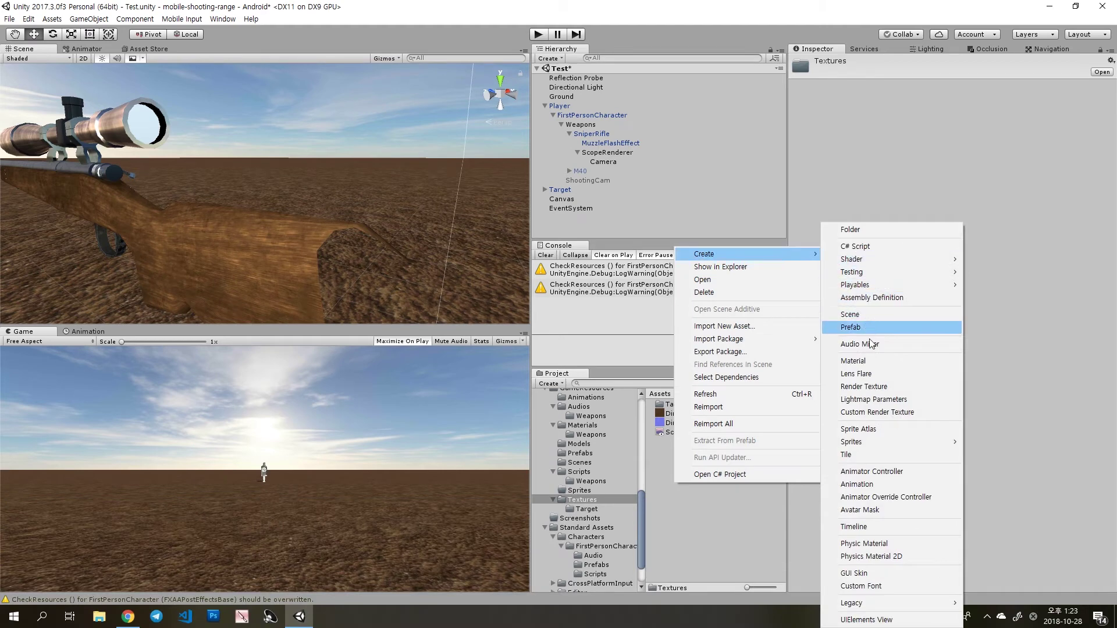
{"action": "left_click", "coordinate": [885, 387]}
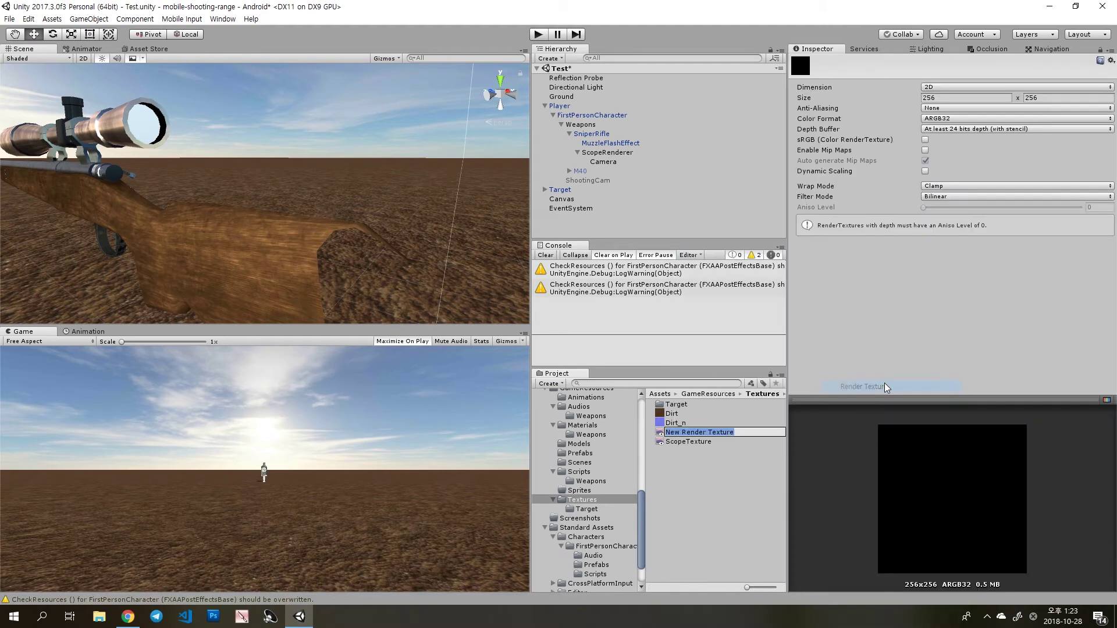
{"action": "type", "text": "ScopeTexture"}
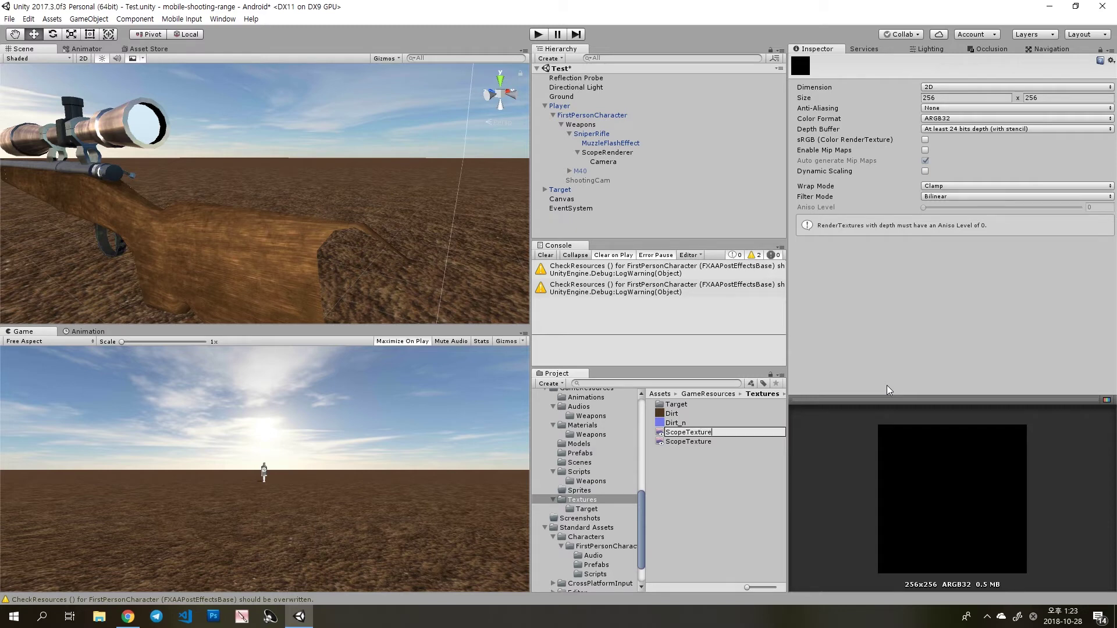
{"action": "key", "text": "Return"}
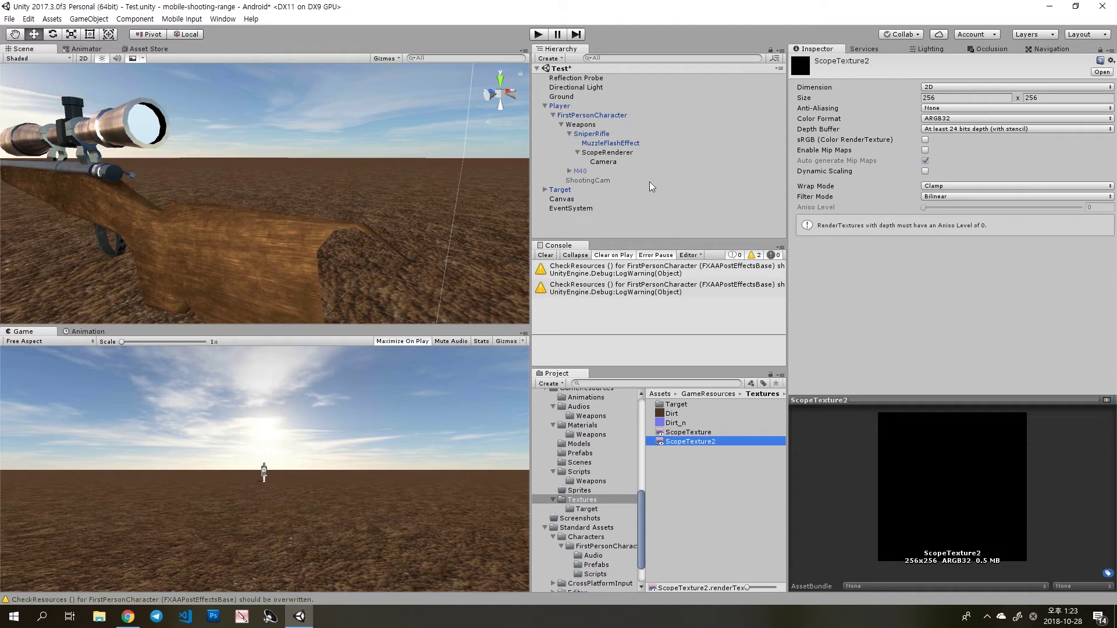
Set the scope camera's target texture to ScopeTexture2.
{"action": "left_click", "coordinate": [602, 161]}
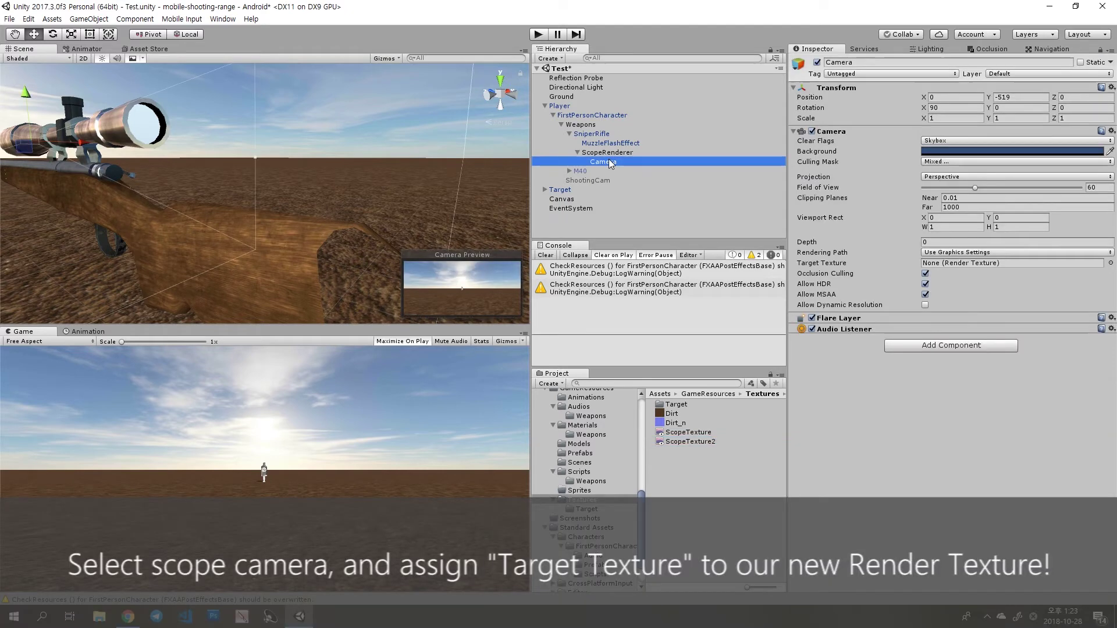
{"action": "left_click", "coordinate": [902, 263]}
{"action": "left_click_drag", "start_coordinate": [680, 442], "coordinate": [953, 266]}
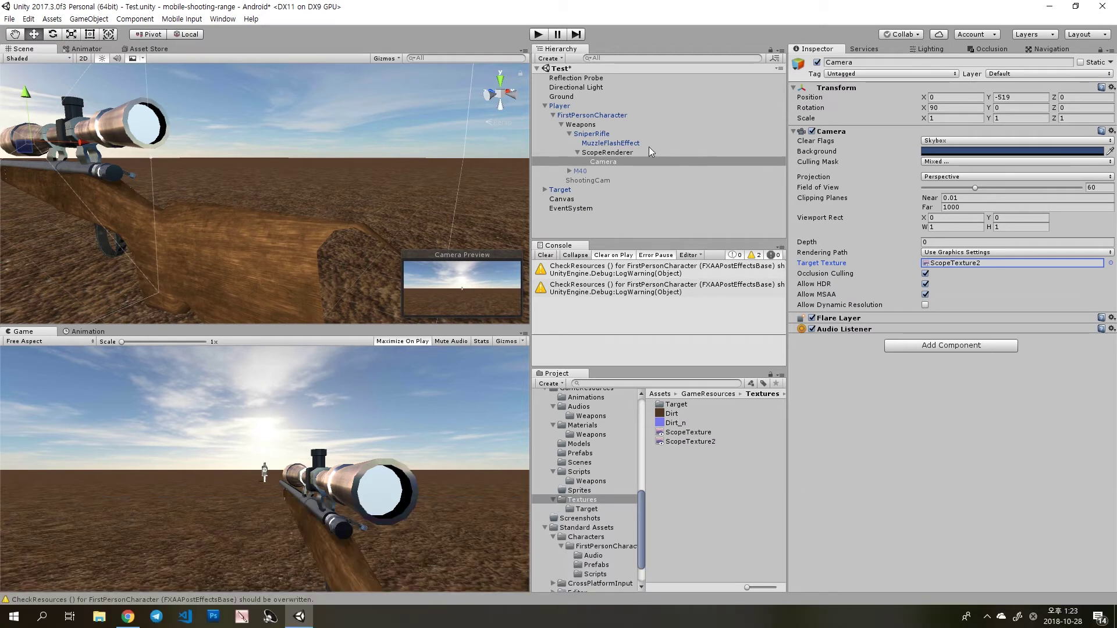
Assign the ScopeTexture2 render texture as the albedo map of ScopeMaterial.
{"action": "left_click", "coordinate": [613, 152]}
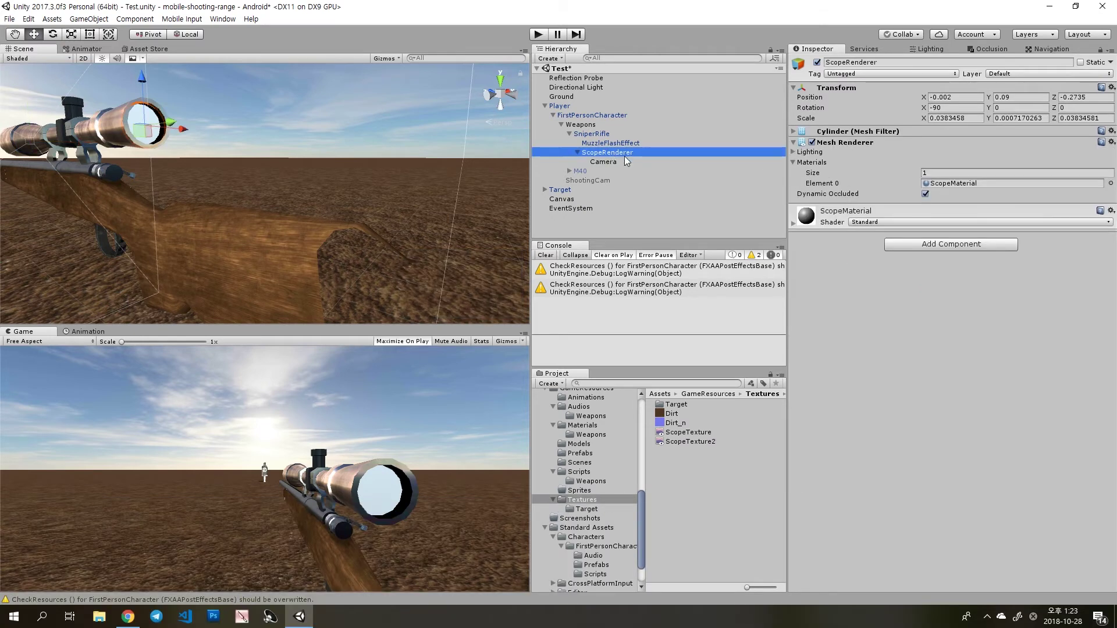
{"action": "left_click", "coordinate": [935, 184]}
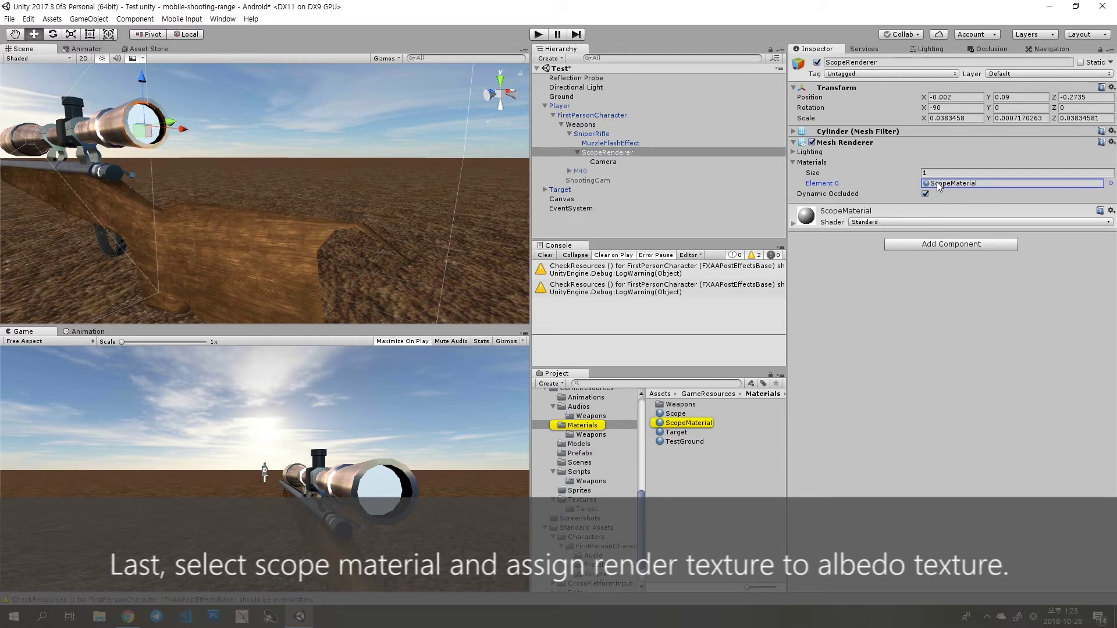
{"action": "left_click", "coordinate": [686, 423]}
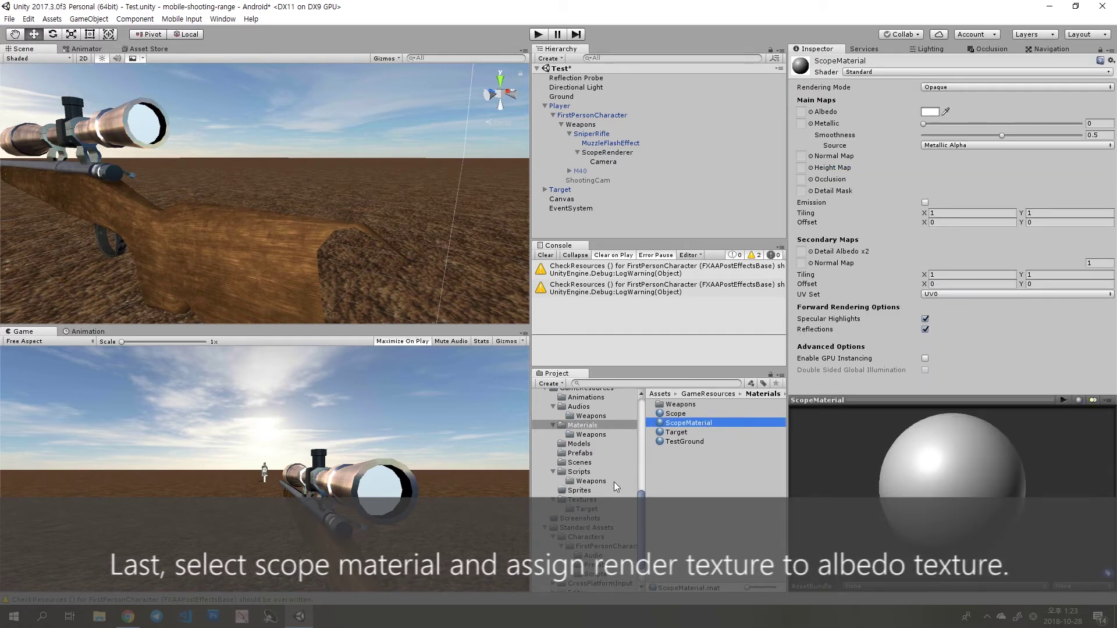
{"action": "scroll", "coordinate": [613, 481], "scroll_direction": "down", "scroll_amount": 3}
{"action": "left_click", "coordinate": [583, 466]}
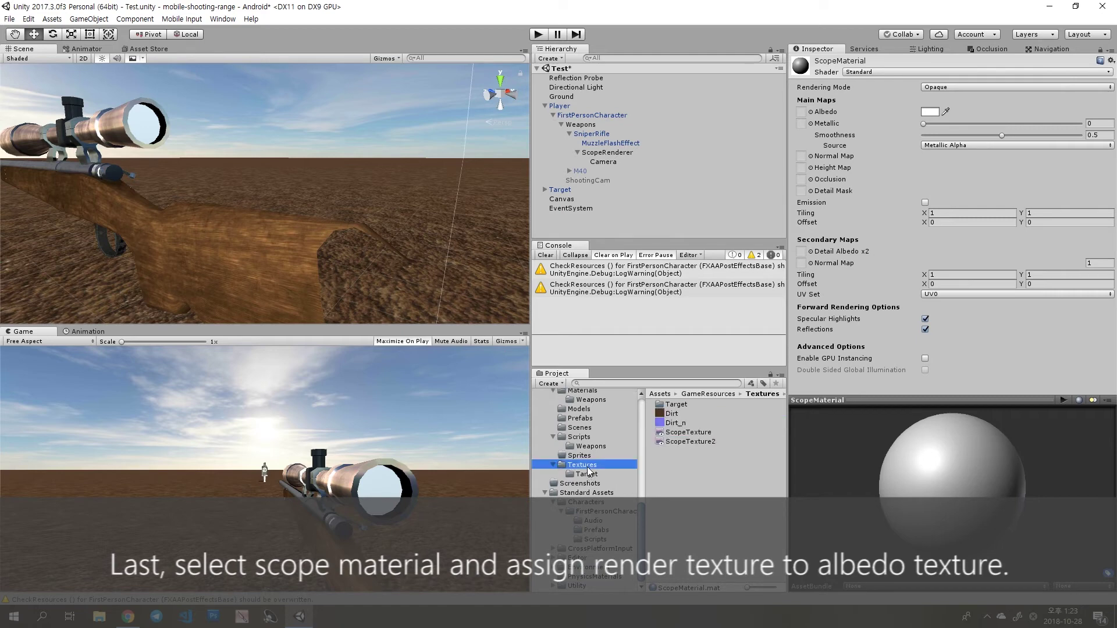
{"action": "left_click_drag", "start_coordinate": [681, 441], "coordinate": [802, 115]}
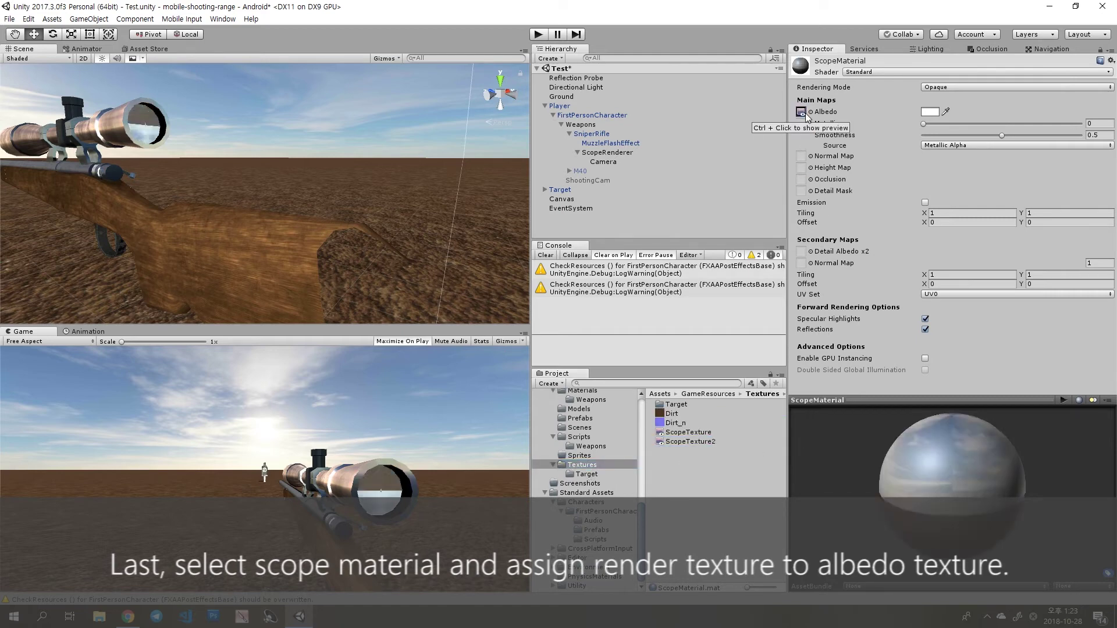
Try to rotate the scope camera freehand around its viewing axis to correct the orientation of the lens image.
{"action": "left_click_drag", "start_coordinate": [363, 138], "coordinate": [281, 149], "text": "alt"}
{"action": "middle_click_drag", "start_coordinate": [281, 150], "coordinate": [289, 150]}
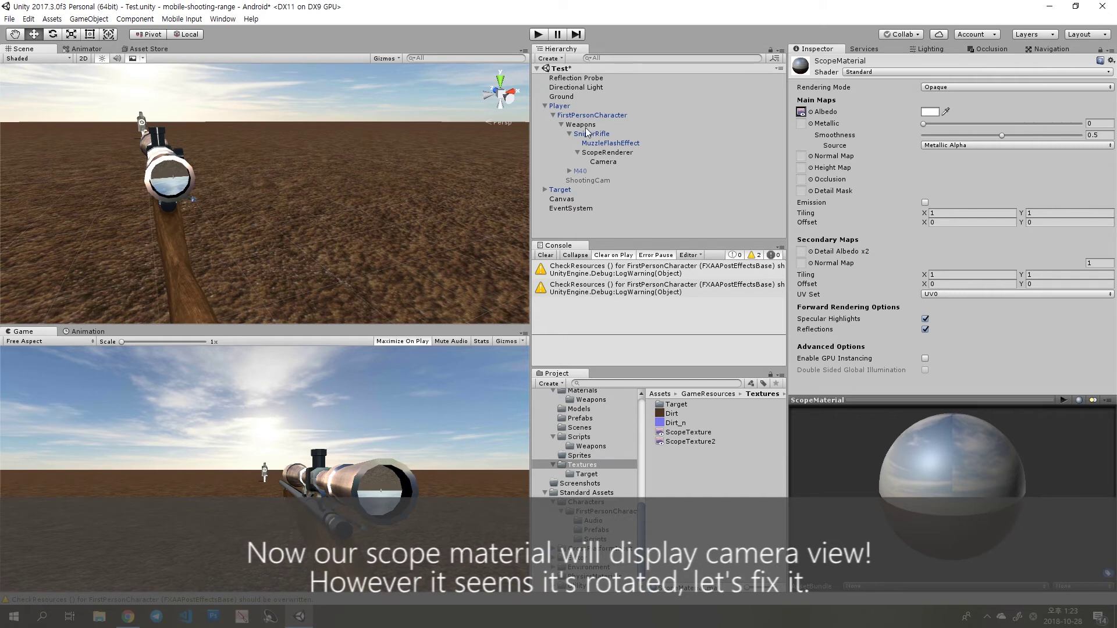
{"action": "left_click", "coordinate": [617, 163]}
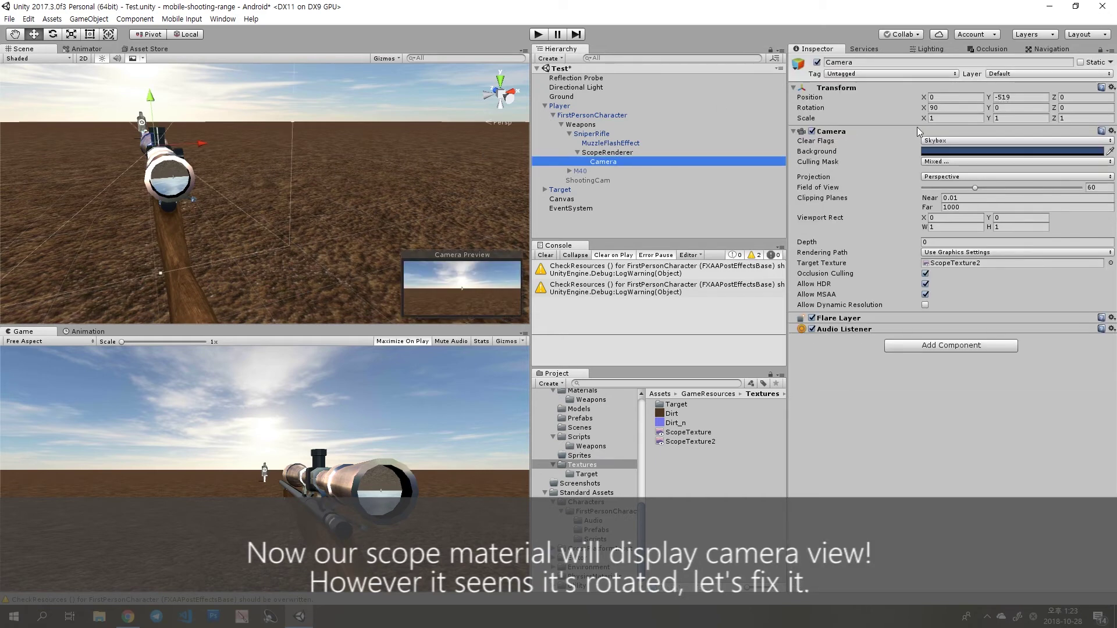
{"action": "left_click_drag", "start_coordinate": [299, 142], "coordinate": [314, 146], "text": "alt"}
{"action": "key", "text": "e"}
{"action": "left_click_drag", "start_coordinate": [185, 131], "coordinate": [431, 226]}
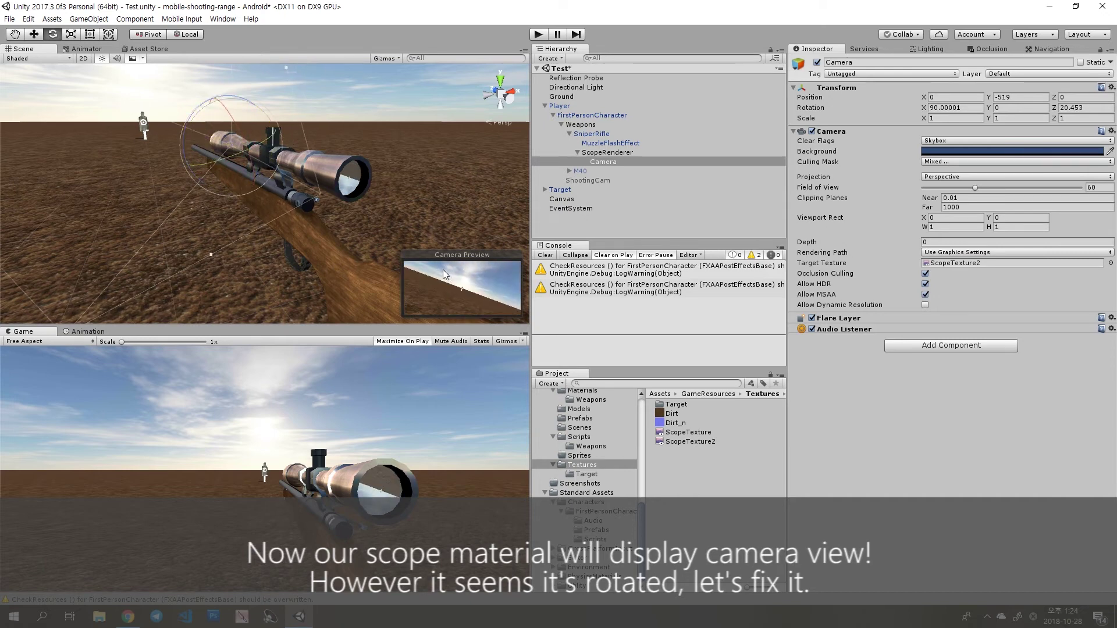
Try to correct the lens image by rotating the ScopeRenderer disc freehand, and undo that rotation.
{"action": "left_click", "coordinate": [614, 153]}
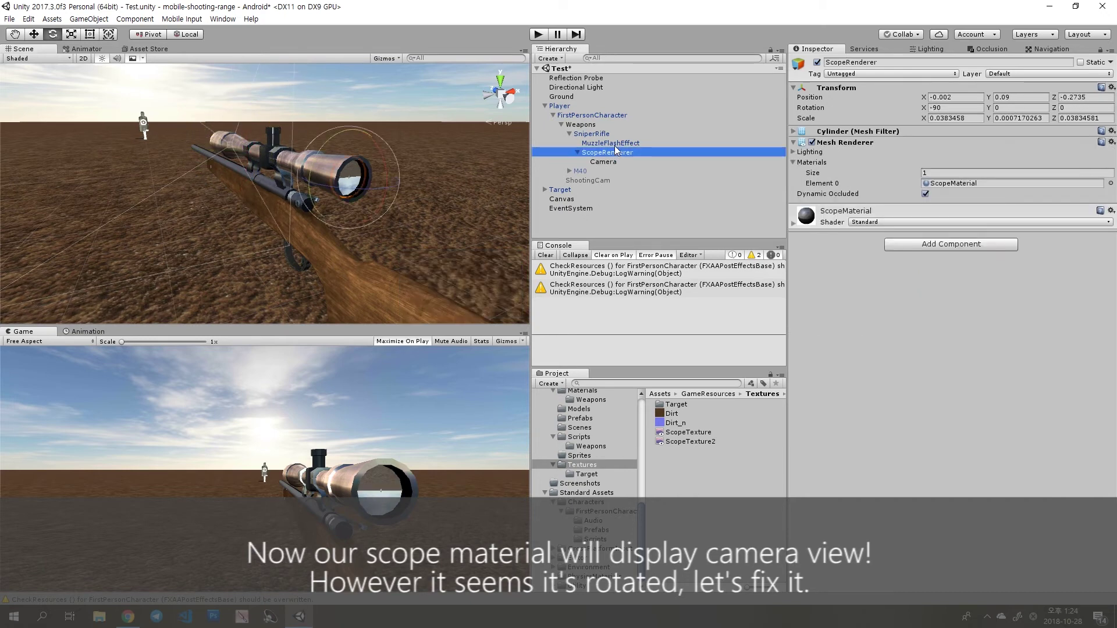
{"action": "left_click_drag", "start_coordinate": [323, 165], "coordinate": [302, 233]}
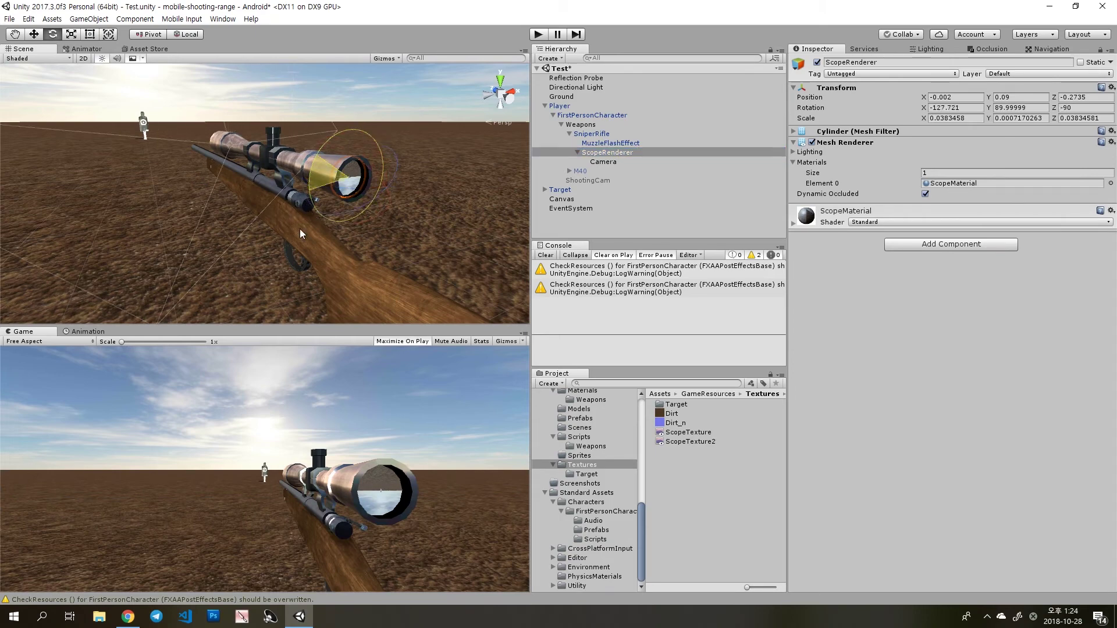
{"action": "key", "text": "ctrl+z"}
Turn the scope camera's image upright by setting its Z rotation to 180 degrees.
{"action": "left_click", "coordinate": [584, 164]}
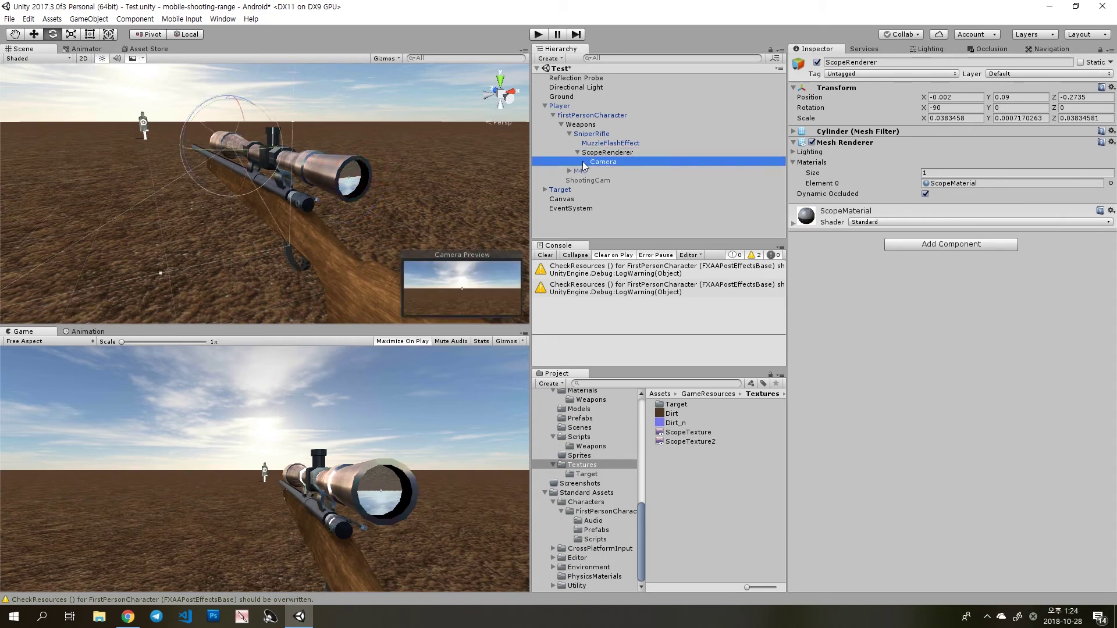
{"action": "key", "text": "f"}
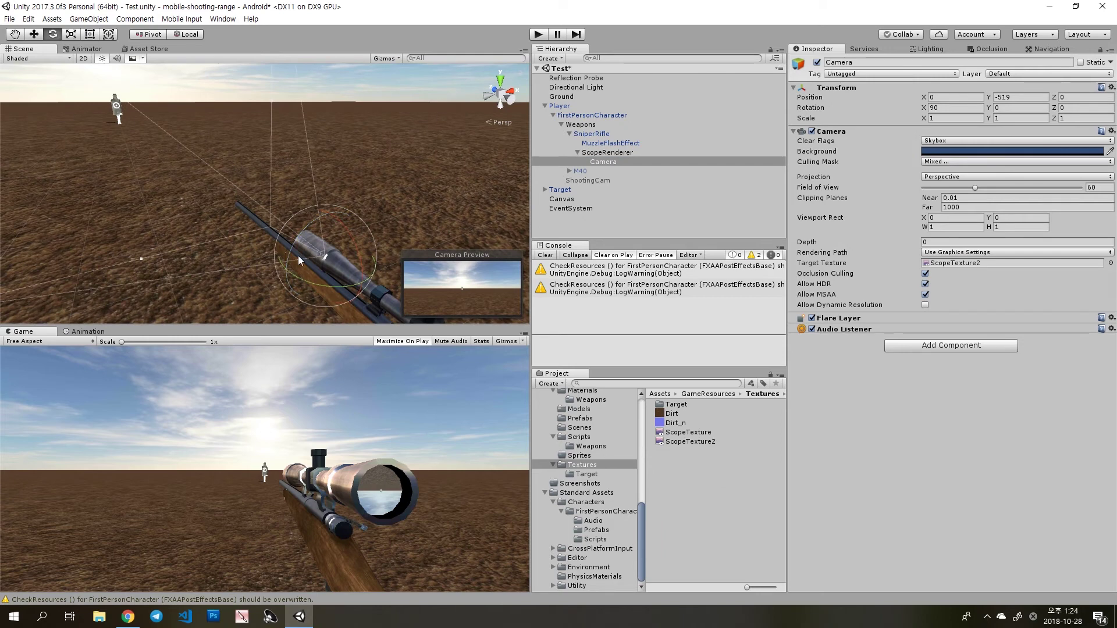
{"action": "left_click_drag", "start_coordinate": [285, 255], "coordinate": [844, 343]}
{"action": "left_click", "coordinate": [1100, 107]}
{"action": "type", "text": "90"}
{"action": "key", "text": "BackSpace"}
{"action": "key", "text": "BackSpace"}
{"action": "type", "text": "180"}
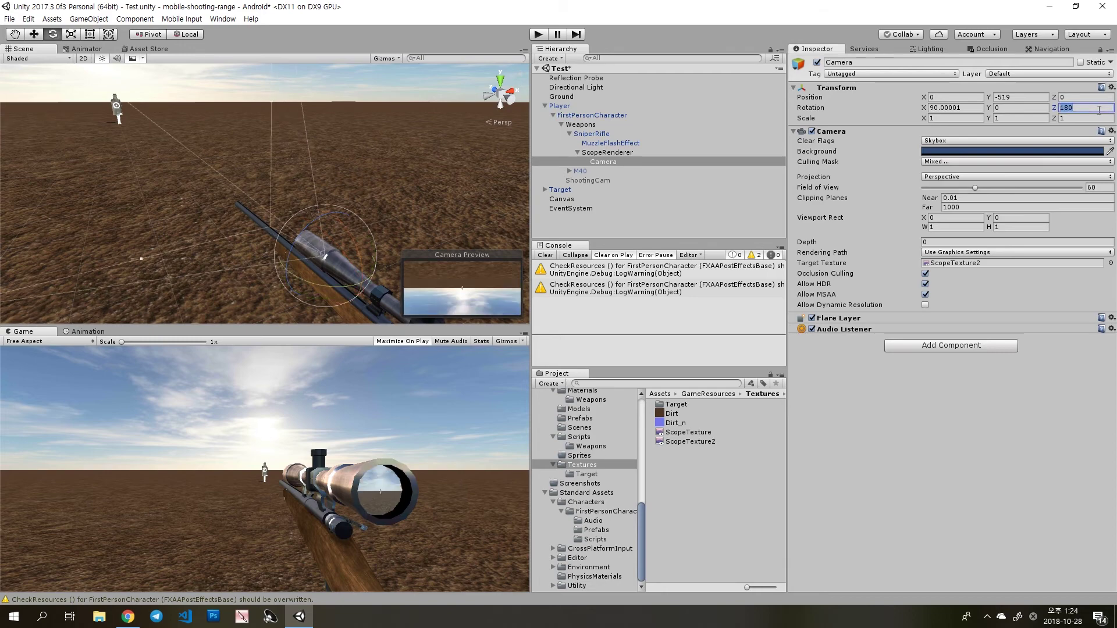
Change the shader of ScopeMaterial to Mobile/Bumped Diffuse.
{"action": "right_click_drag", "start_coordinate": [312, 228], "coordinate": [298, 211]}
{"action": "middle_click_drag", "start_coordinate": [300, 219], "coordinate": [293, 204]}
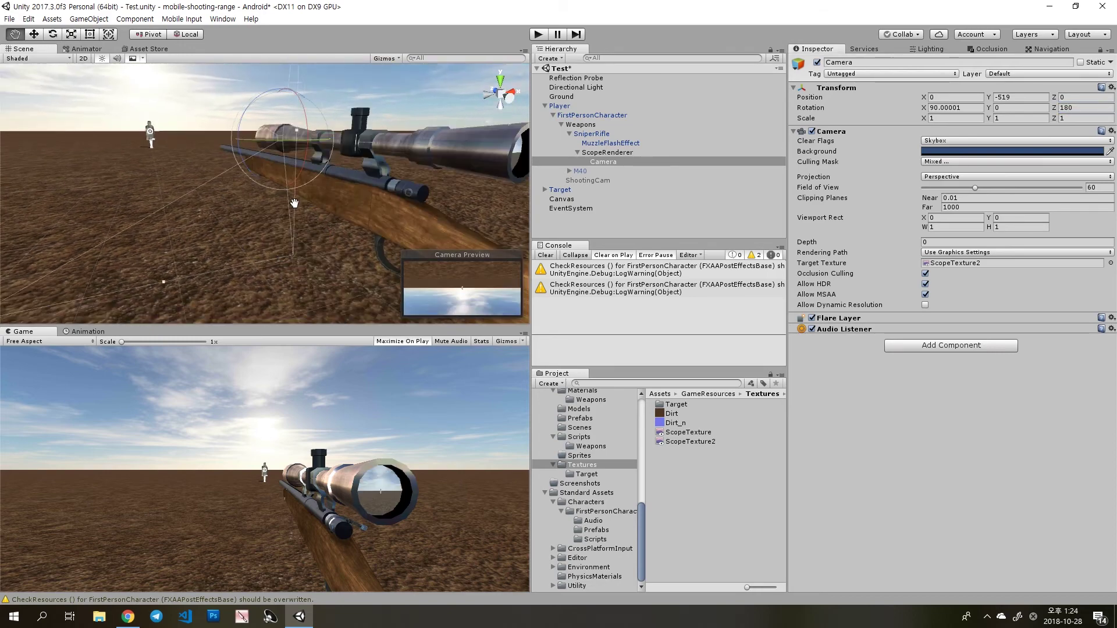
{"action": "right_click_drag", "start_coordinate": [308, 204], "coordinate": [281, 202]}
{"action": "middle_click_drag", "start_coordinate": [291, 201], "coordinate": [275, 201]}
{"action": "right_click_drag", "start_coordinate": [276, 201], "coordinate": [228, 191]}
{"action": "middle_click_drag", "start_coordinate": [227, 201], "coordinate": [235, 180]}
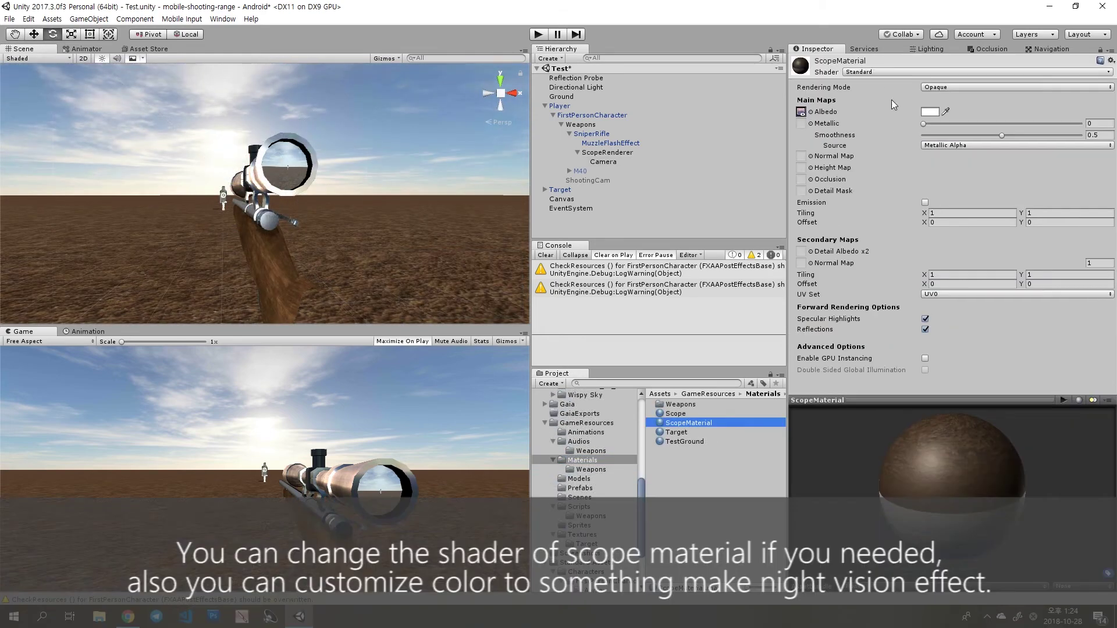
{"action": "left_click", "coordinate": [872, 72]}
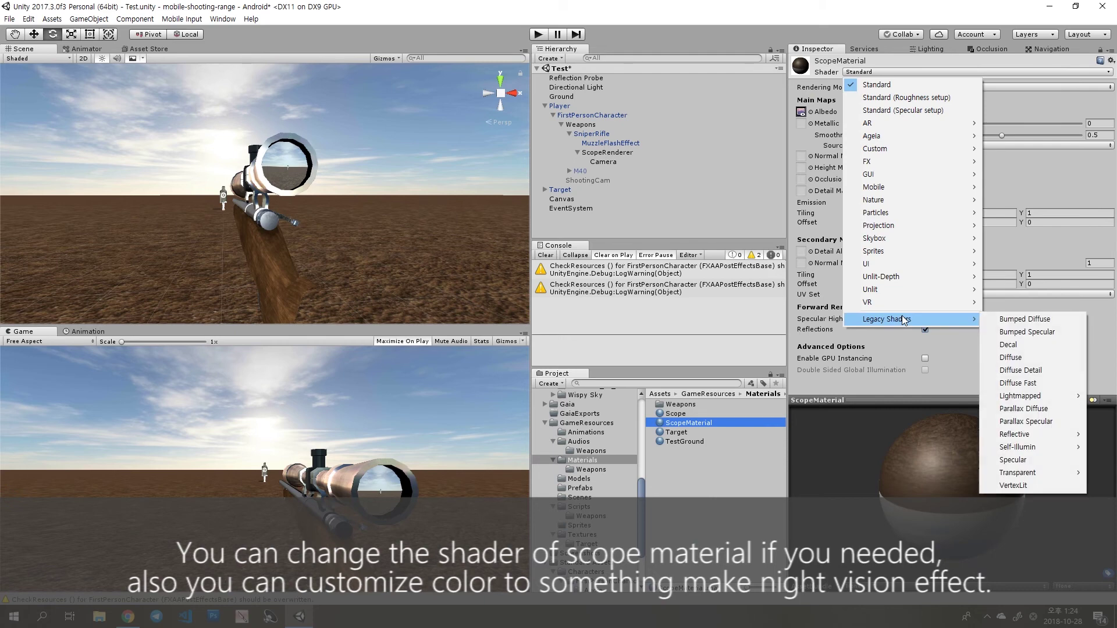
{"action": "left_click", "coordinate": [802, 187]}
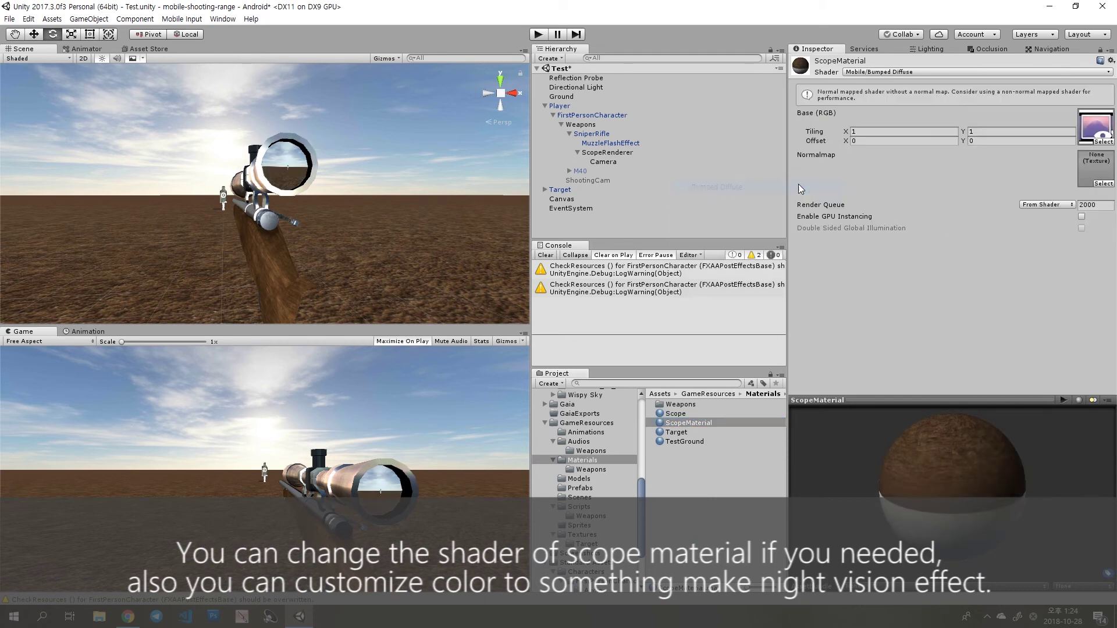
{"action": "right_click_drag", "start_coordinate": [274, 143], "coordinate": [283, 150]}
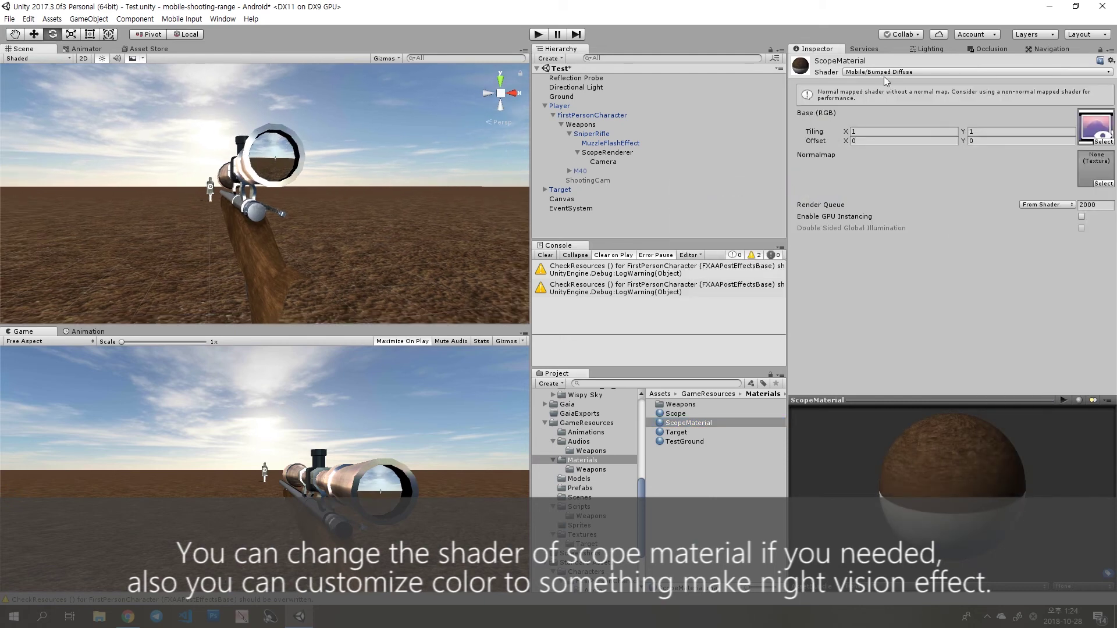
Change the shader of ScopeMaterial to Legacy Shaders/Bumped Diffuse.
{"action": "left_click", "coordinate": [913, 71]}
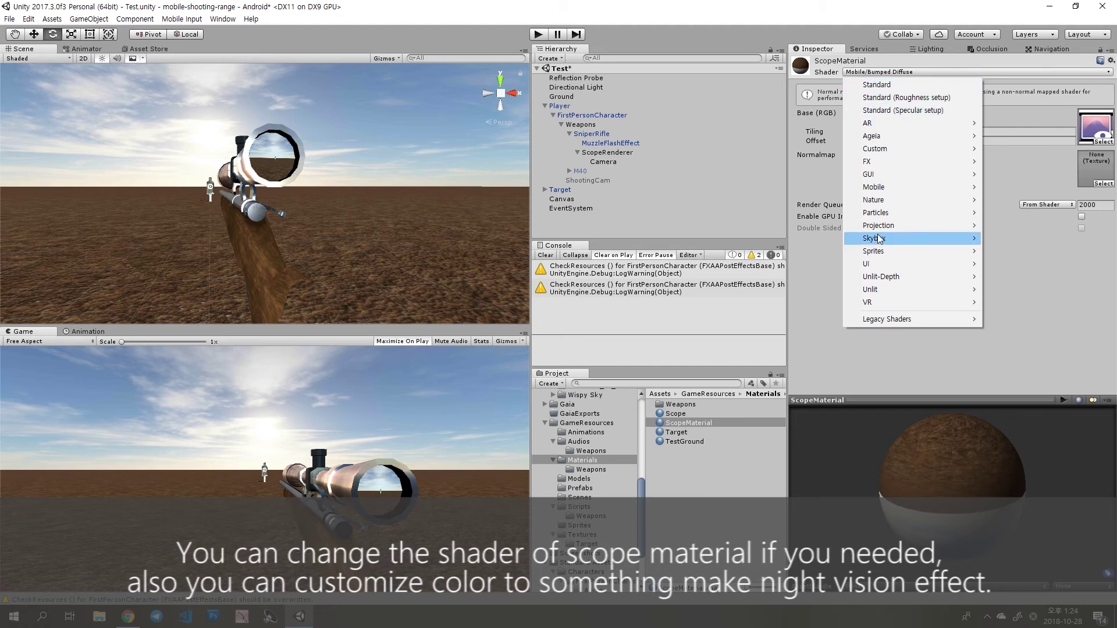
{"action": "mouse_move", "coordinate": [882, 319]}
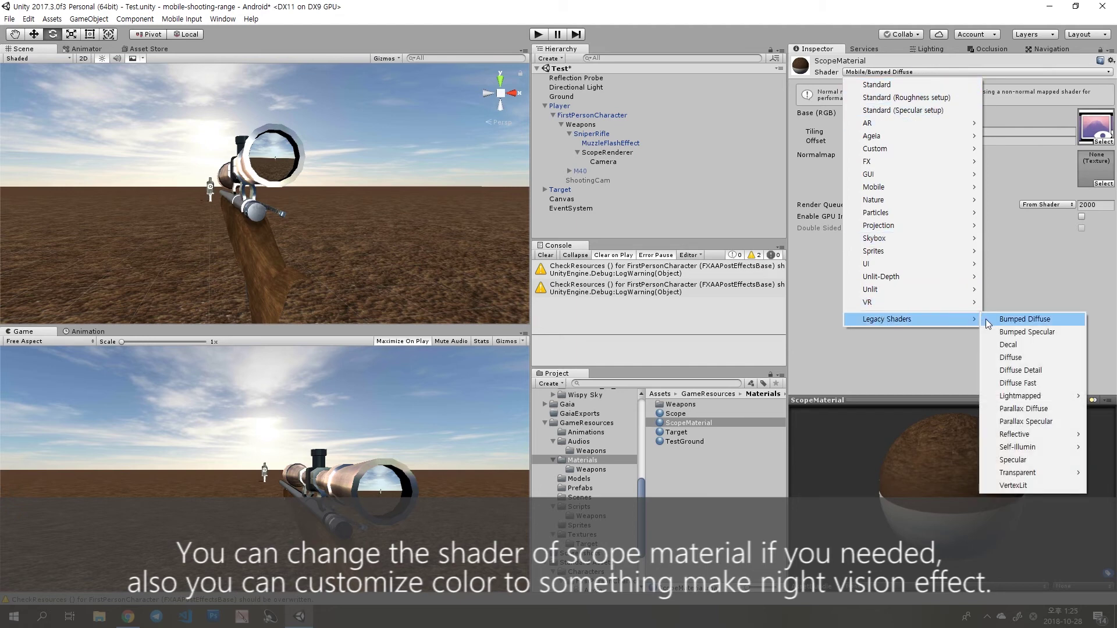
{"action": "left_click", "coordinate": [1019, 320]}
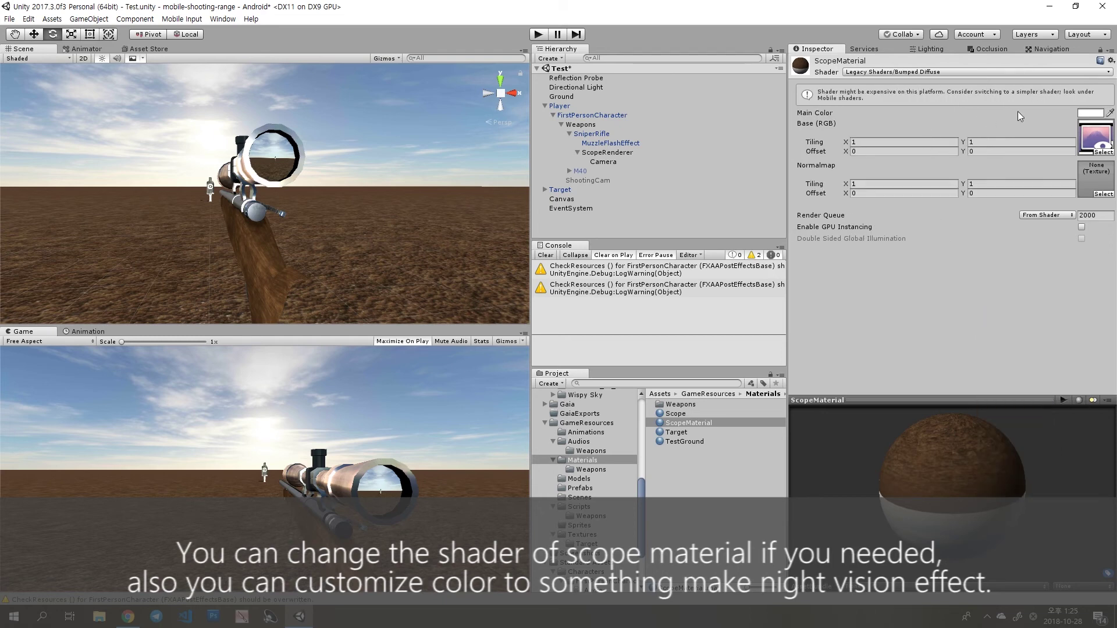
Adjust the Main Color of ScopeMaterial freehand to tint the scope lens image.
{"action": "left_click", "coordinate": [1096, 110]}
{"action": "left_click_drag", "start_coordinate": [898, 359], "coordinate": [868, 330]}
{"action": "left_click", "coordinate": [989, 399]}
{"action": "left_click_drag", "start_coordinate": [954, 375], "coordinate": [967, 344]}
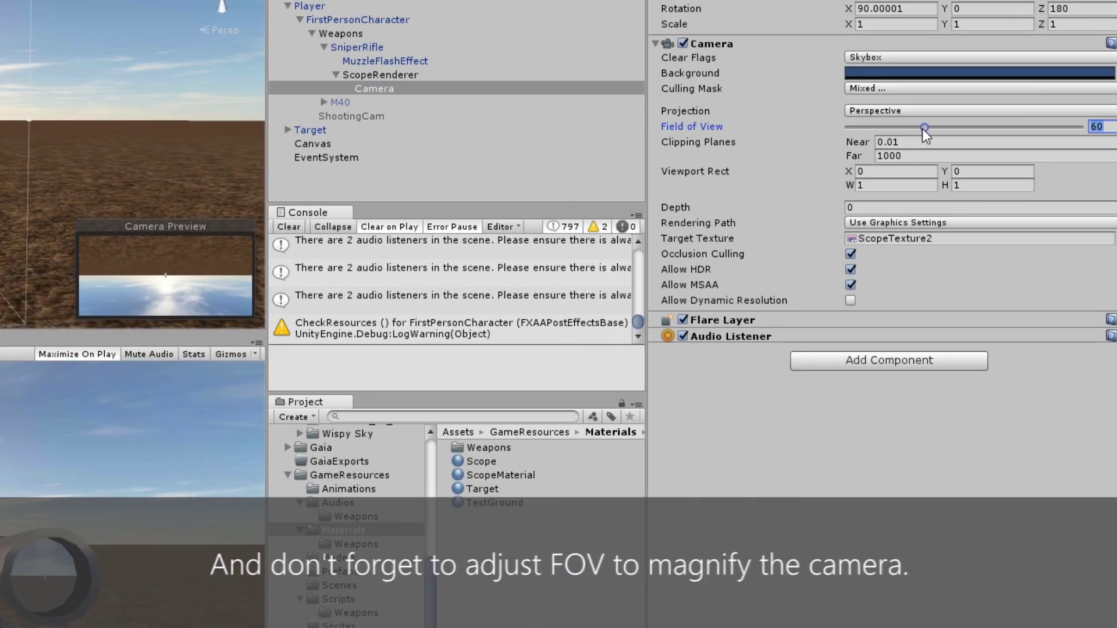
Reduce the scope camera's Field of View to magnify the lens image, and walk forward in Play mode to test it.
{"action": "left_click_drag", "start_coordinate": [975, 188], "coordinate": [968, 188]}
{"action": "left_click_drag", "start_coordinate": [911, 128], "coordinate": [851, 121]}
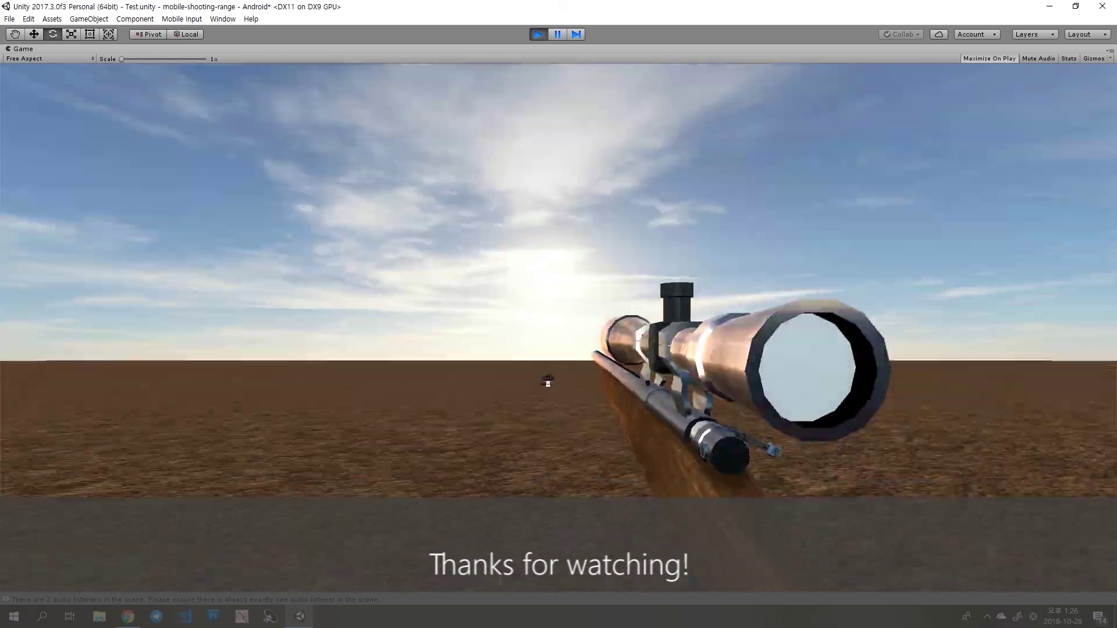
{"action": "key", "text": "w"}
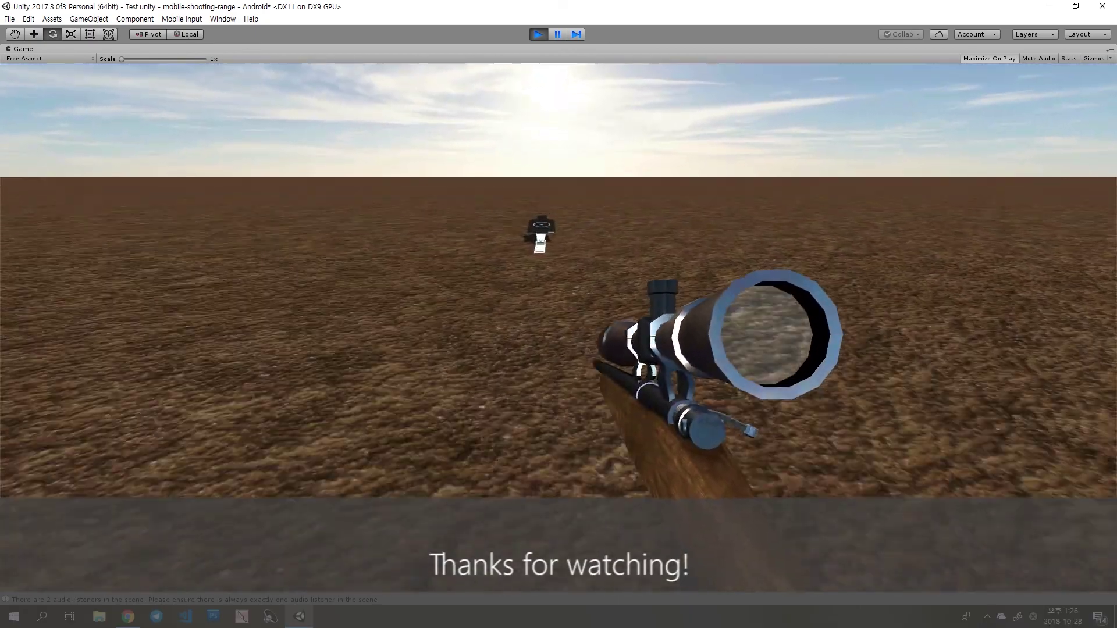